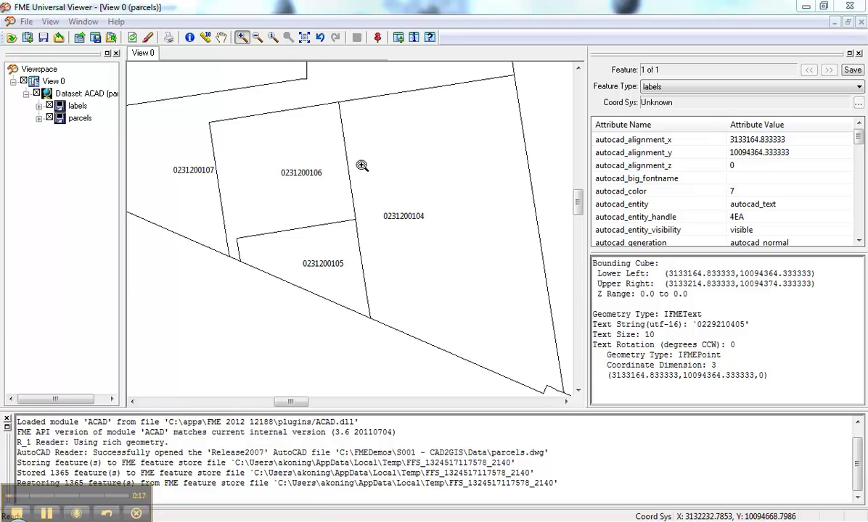
pyautogui.click(188, 37)
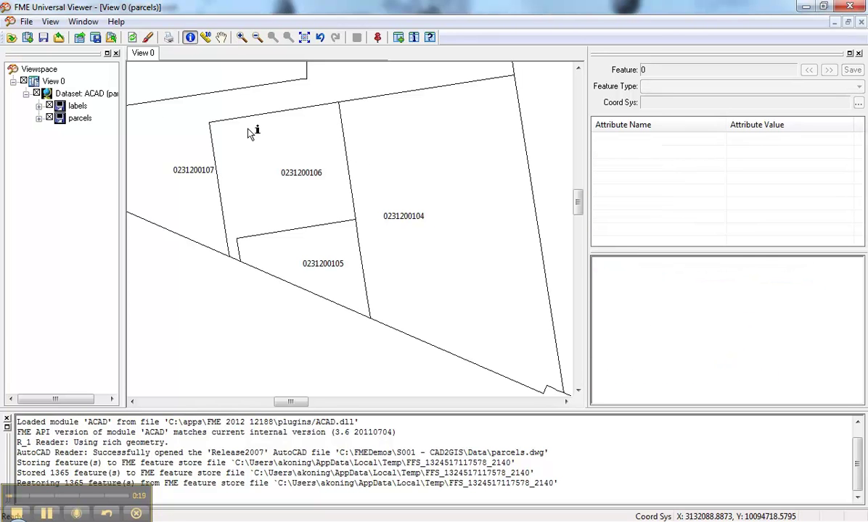
pyautogui.click(261, 116)
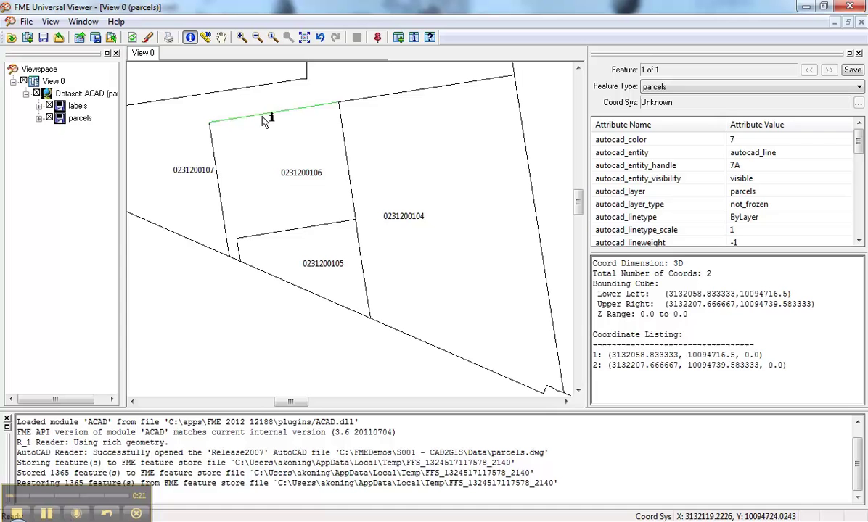
pyautogui.click(218, 154)
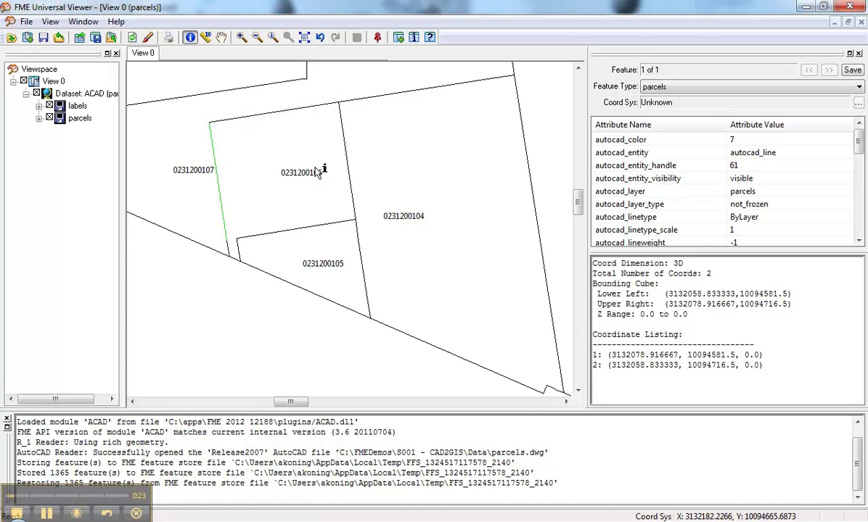
pyautogui.click(288, 166)
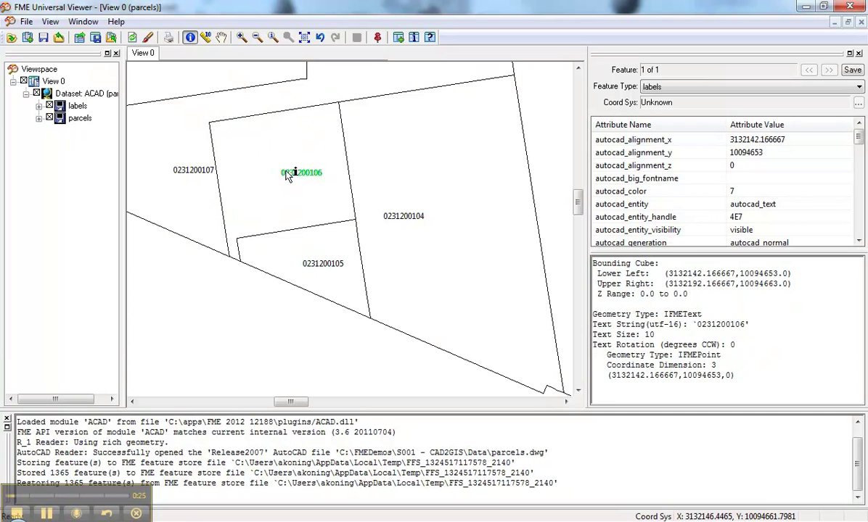
pyautogui.click(270, 114)
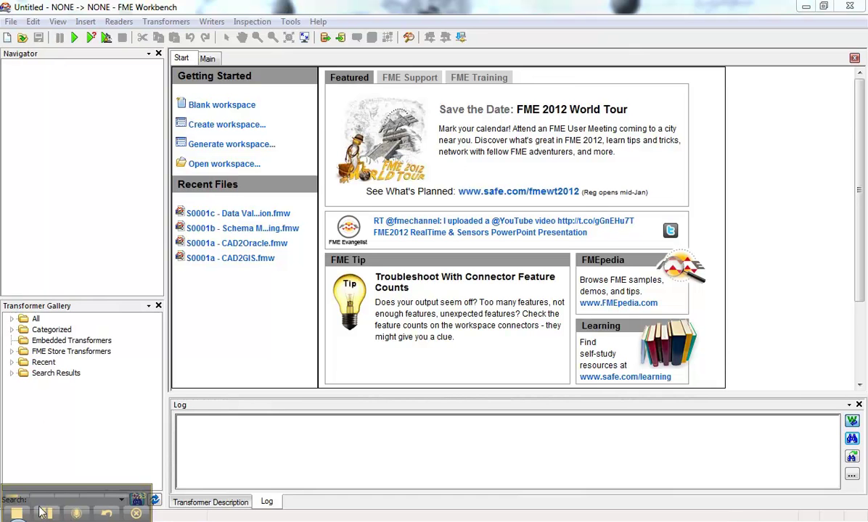
# - Start generating a new workspace with parcels.dwg as the AutoCAD DWG/DXF source
pyautogui.click(11, 21)
pyautogui.click(29, 35)
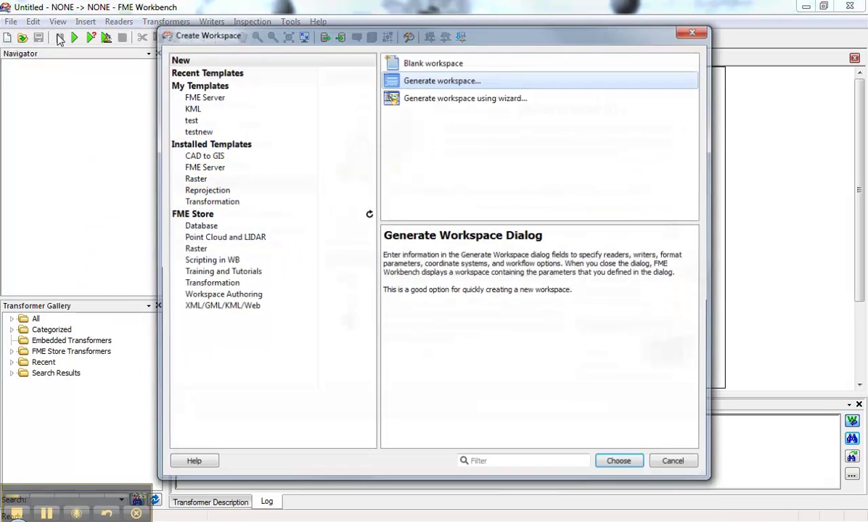
pyautogui.click(425, 81)
pyautogui.doubleClick(422, 80)
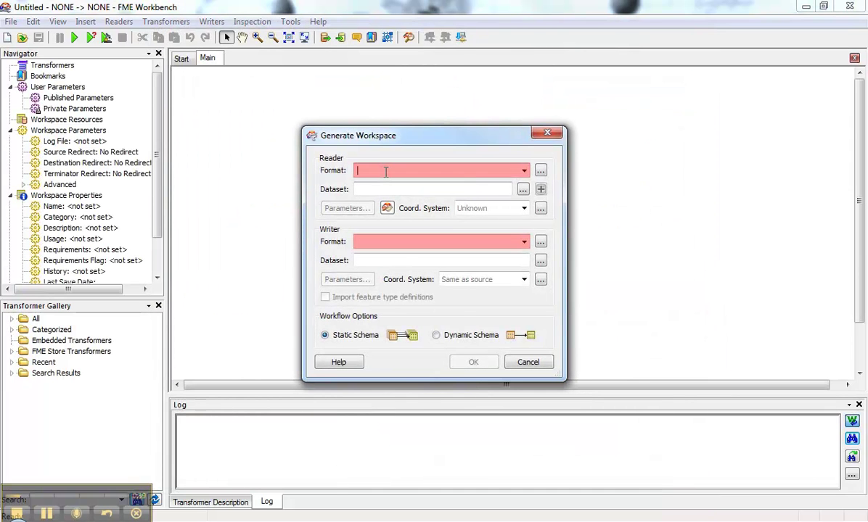
pyautogui.click(522, 189)
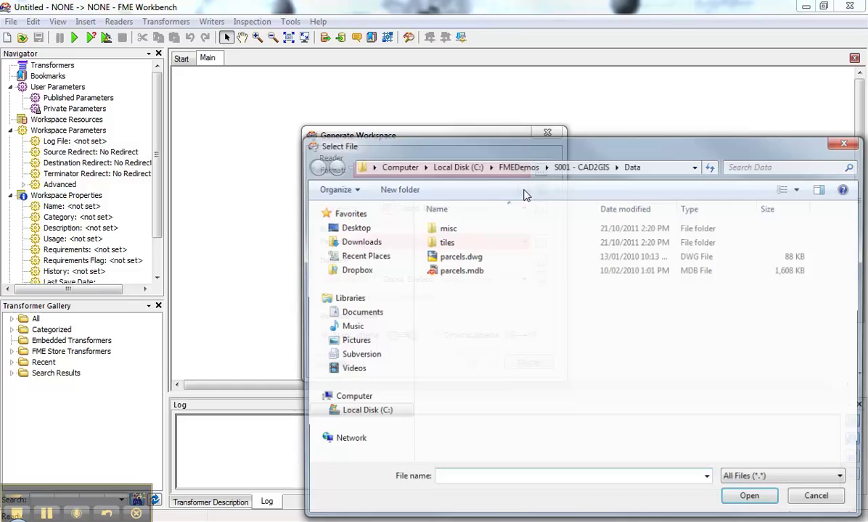
pyautogui.click(459, 258)
pyautogui.doubleClick(459, 258)
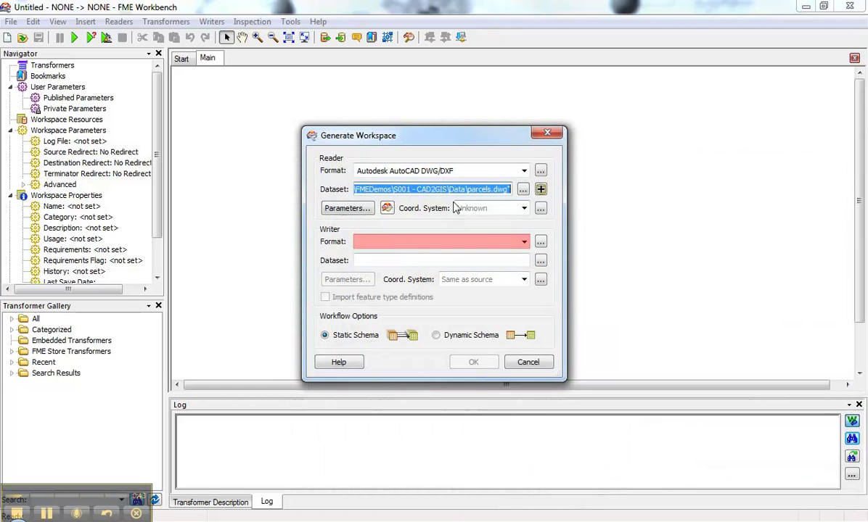
# - Set Oracle Spatial Object as the destination, accept its connection settings, and generate the workspace
pyautogui.click(381, 241)
pyautogui.write('oracle')
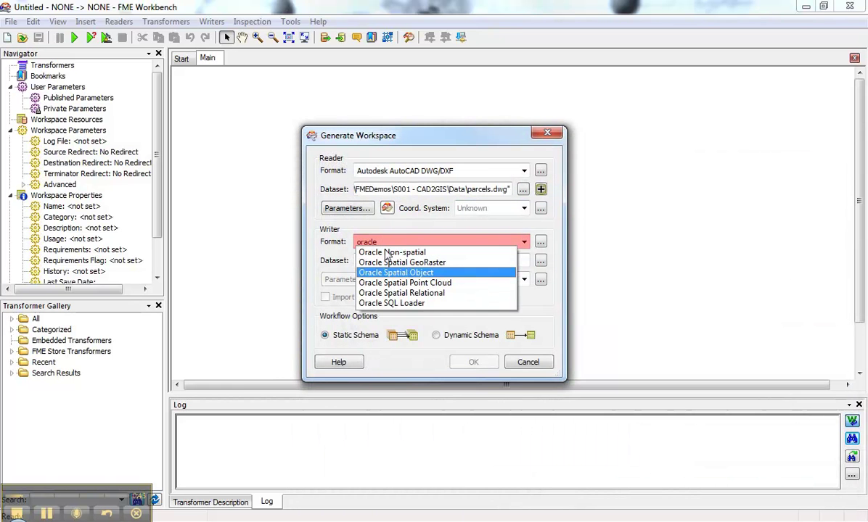
pyautogui.click(393, 274)
pyautogui.click(343, 283)
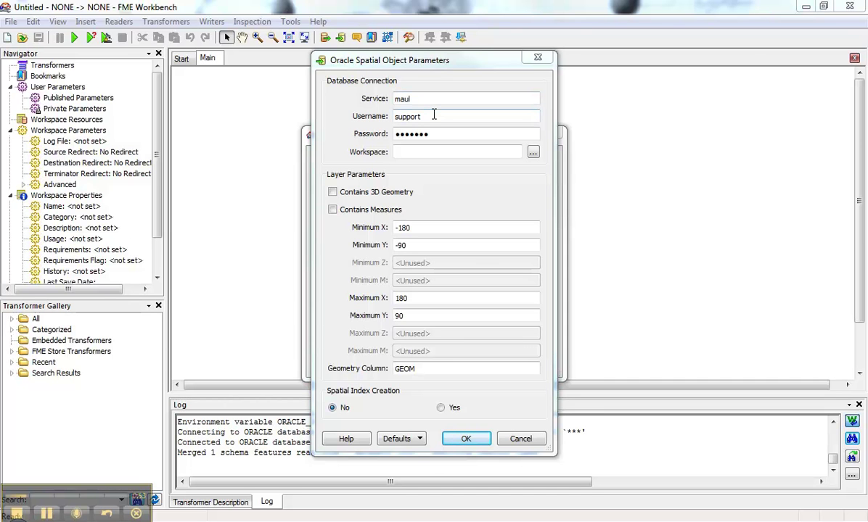
pyautogui.click(466, 439)
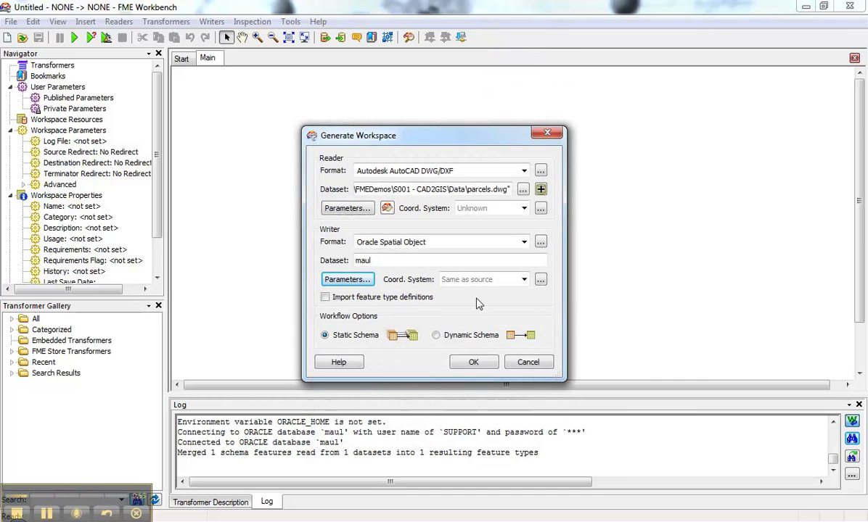
pyautogui.click(473, 361)
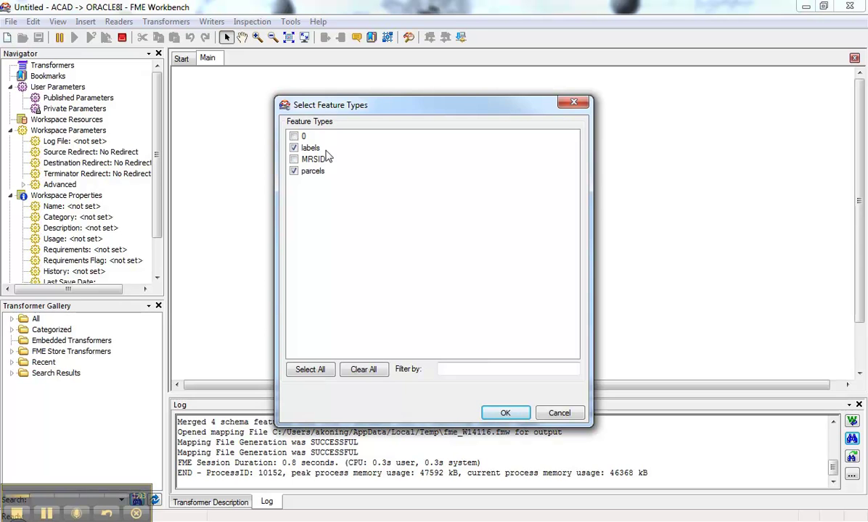
# - Keep the labels and parcels feature types, move the writers right, and delete both direct reader-to-writer links
pyautogui.click(503, 413)
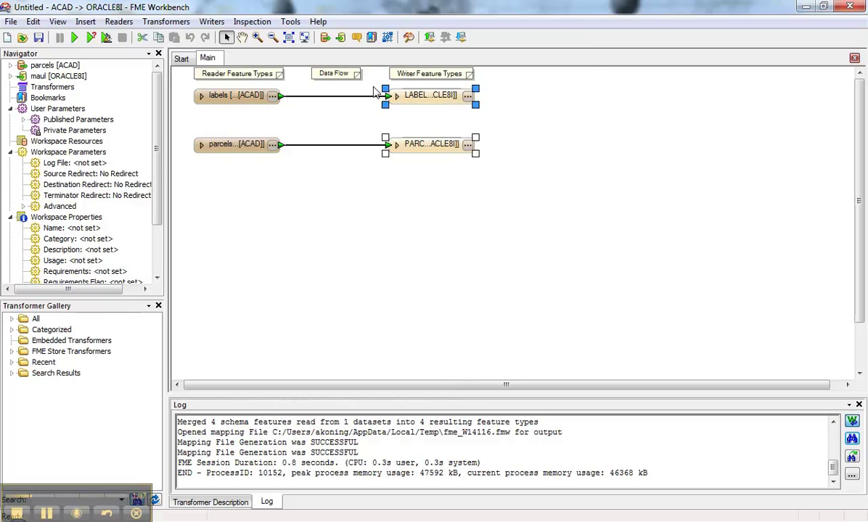
pyautogui.moveTo(422, 97); pyautogui.dragTo(653, 101)
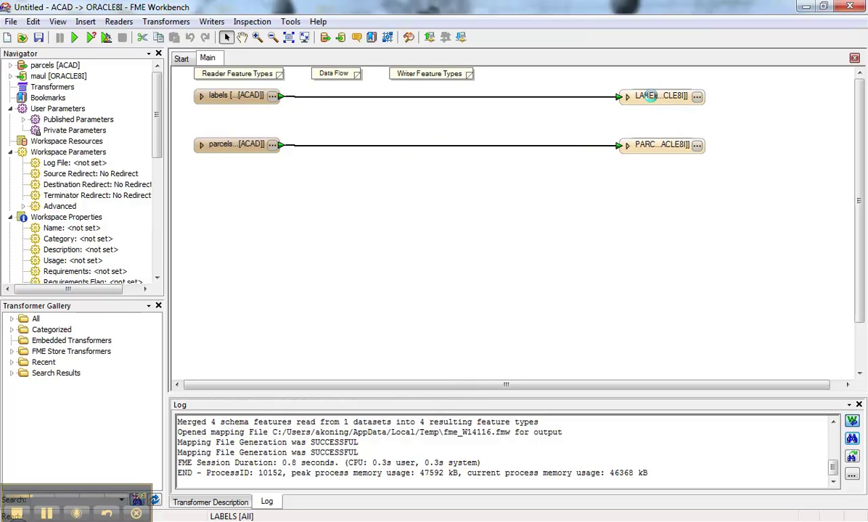
pyautogui.click(491, 104)
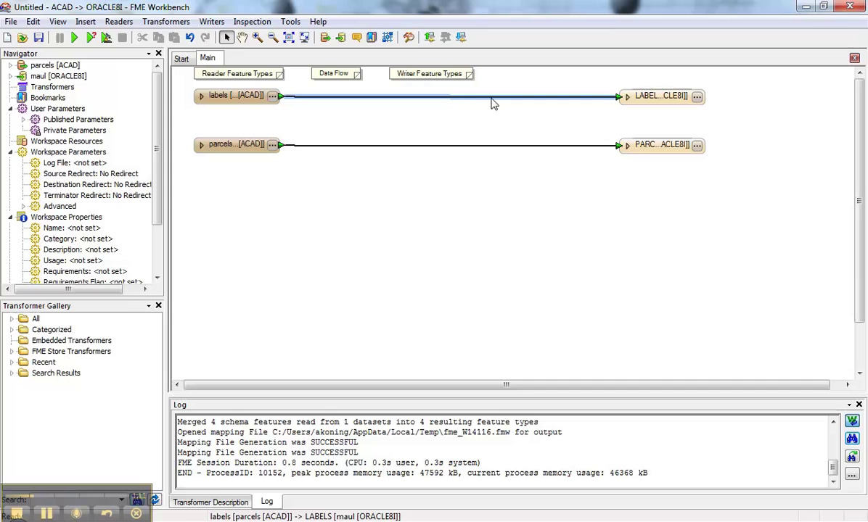
pyautogui.press('Delete')
pyautogui.click(490, 146)
pyautogui.press('Delete')
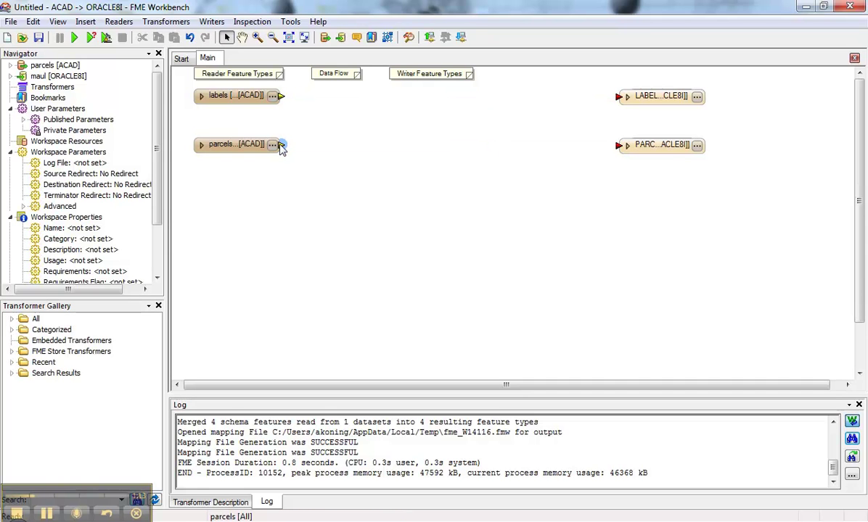
# - Add an AreaBuilder after the parcels reader and attach an Inspector to its AREA output
pyautogui.moveTo(282, 146); pyautogui.dragTo(296, 157)
pyautogui.write('area')
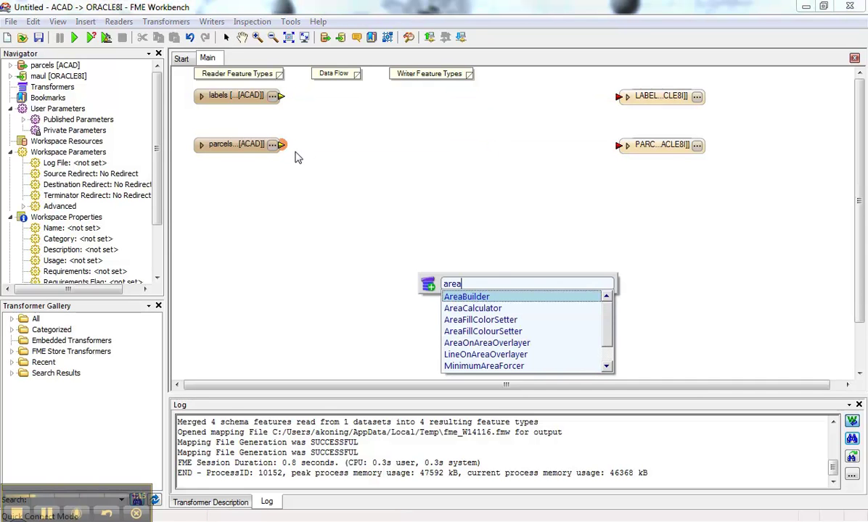
pyautogui.doubleClick(484, 297)
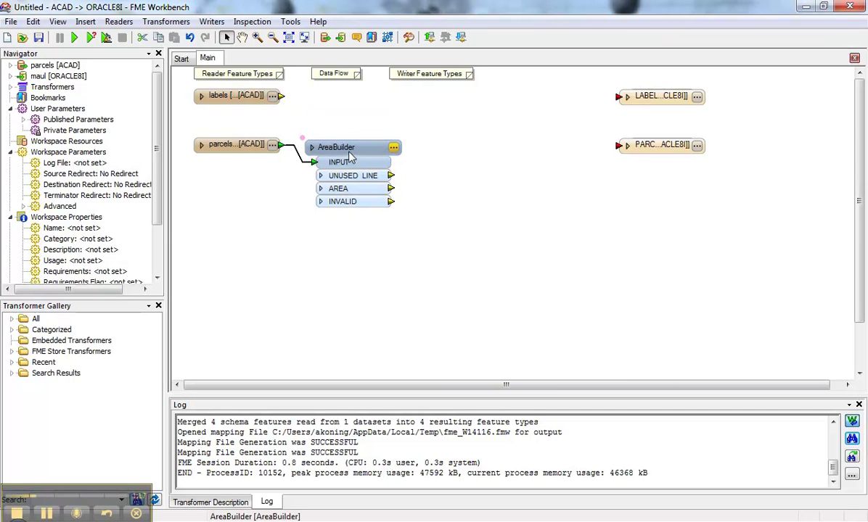
pyautogui.rightClick(390, 188)
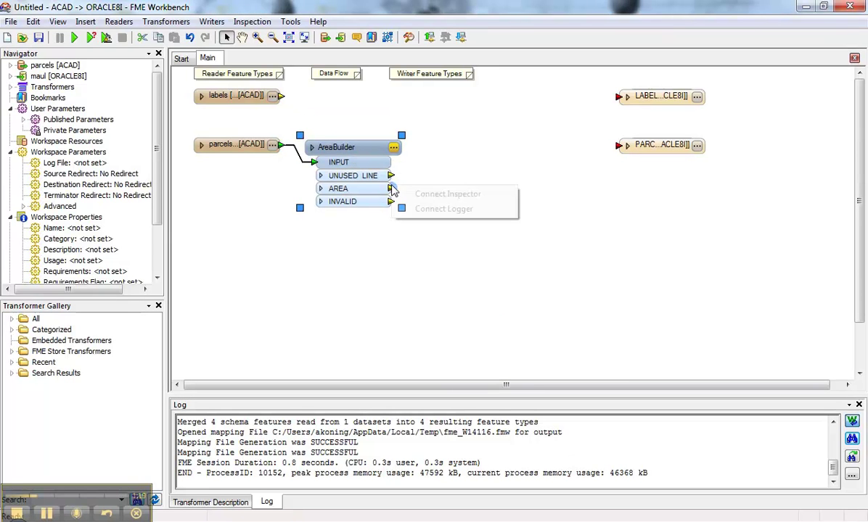
pyautogui.click(428, 194)
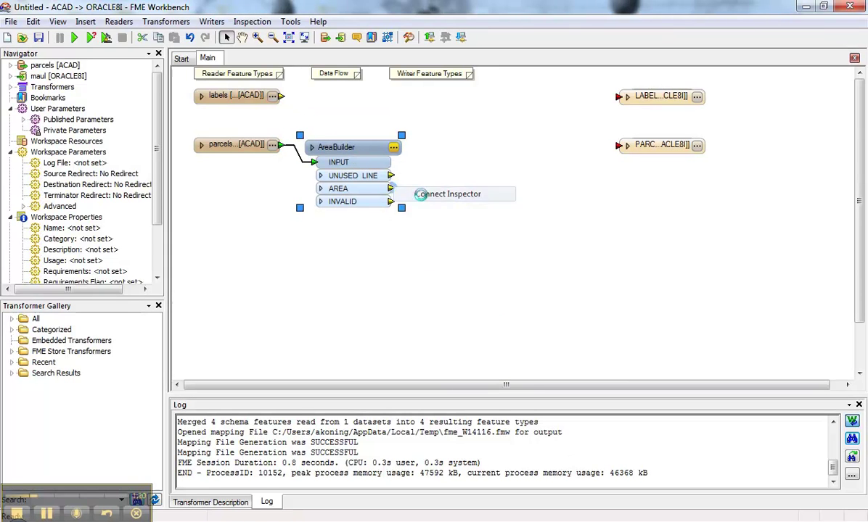
# - Run the translation, inspect one built parcel polygon, and close the viewer
pyautogui.click(74, 37)
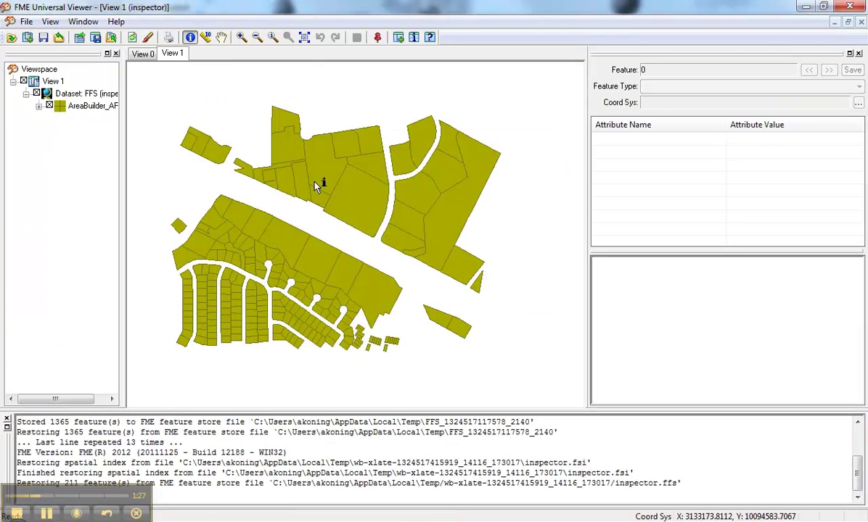
pyautogui.click(335, 191)
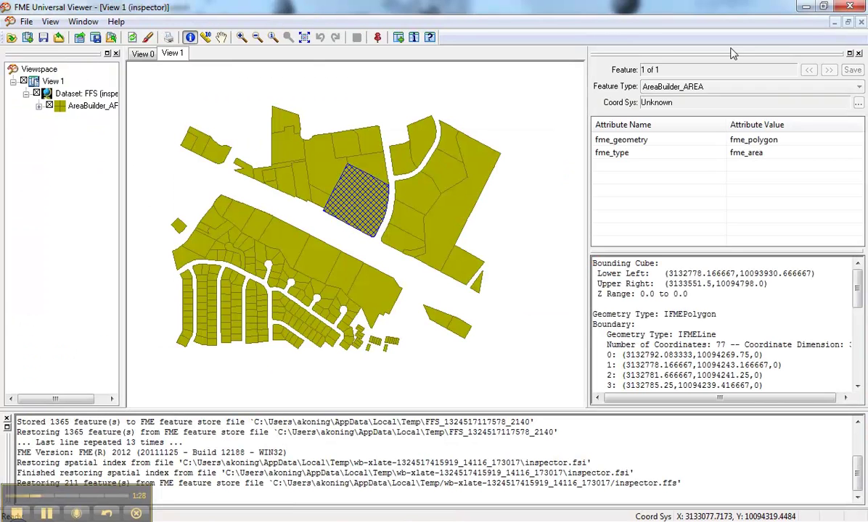
pyautogui.click(846, 9)
# - Add a TextPropertyExtractor beside the labels reader that stores the label text as parcel_id
pyautogui.click(500, 188)
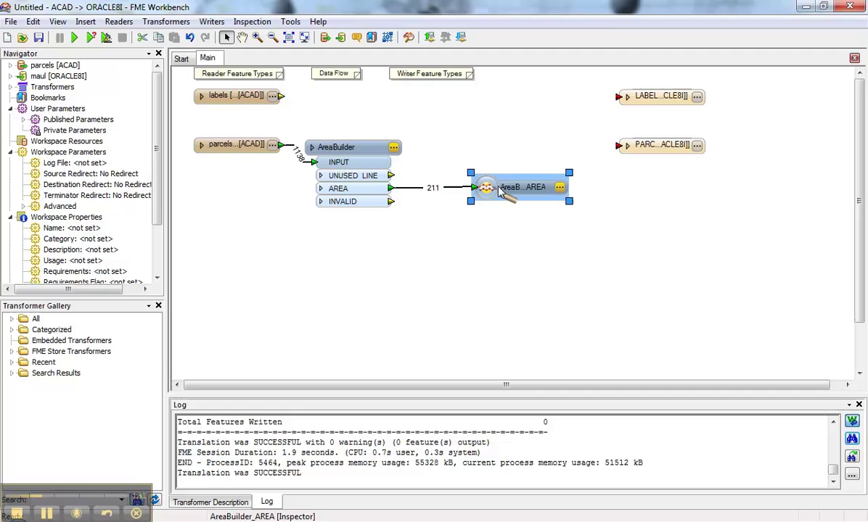
pyautogui.click(289, 99)
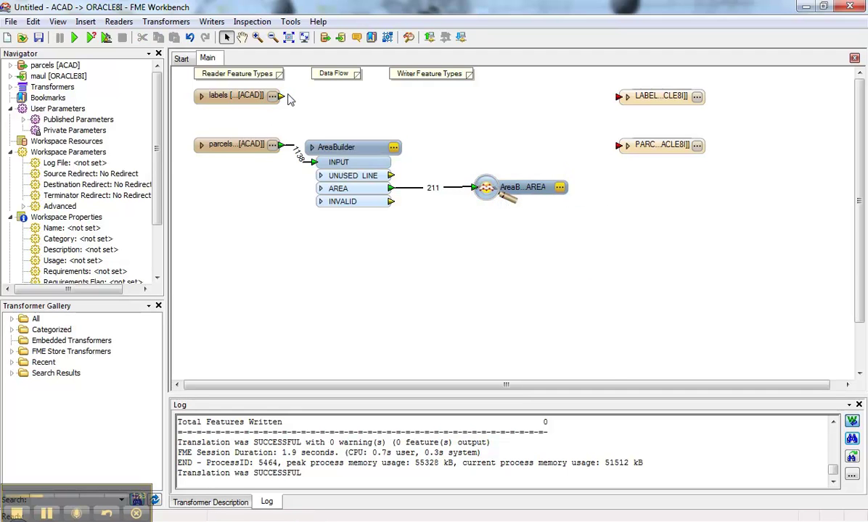
pyautogui.write('text')
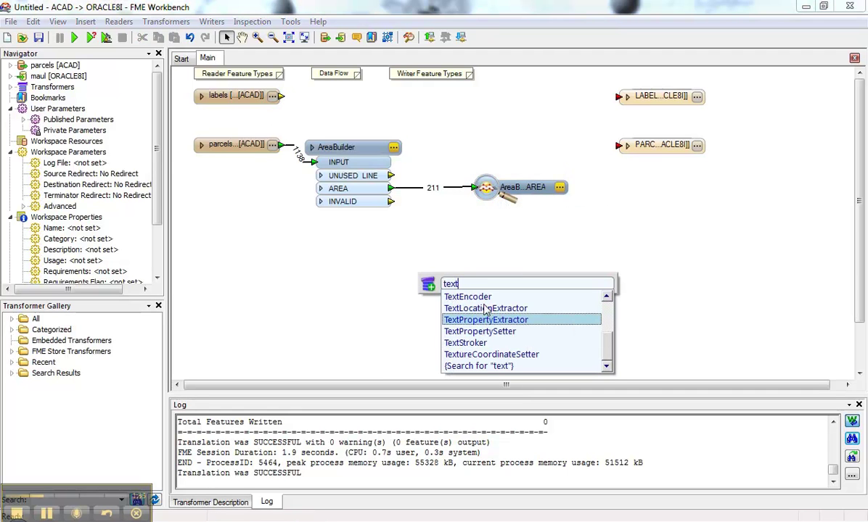
pyautogui.click(488, 322)
pyautogui.moveTo(439, 208); pyautogui.dragTo(346, 114)
pyautogui.doubleClick(366, 100)
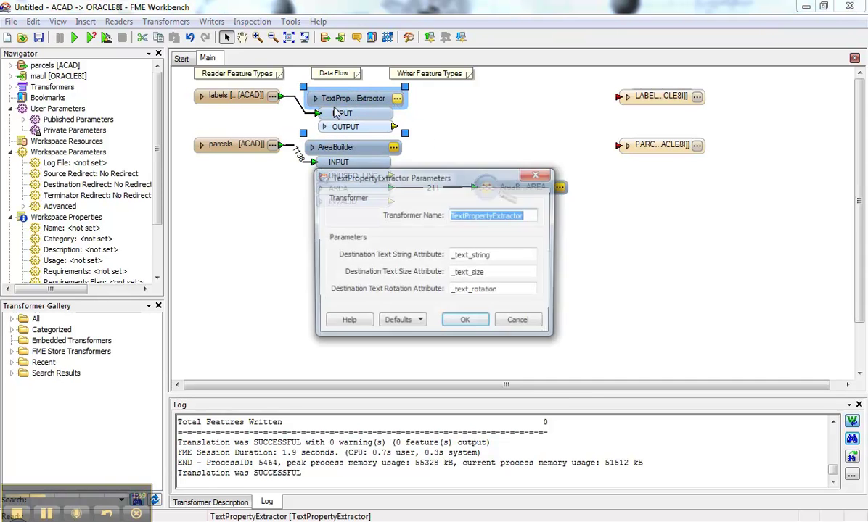
pyautogui.doubleClick(463, 255)
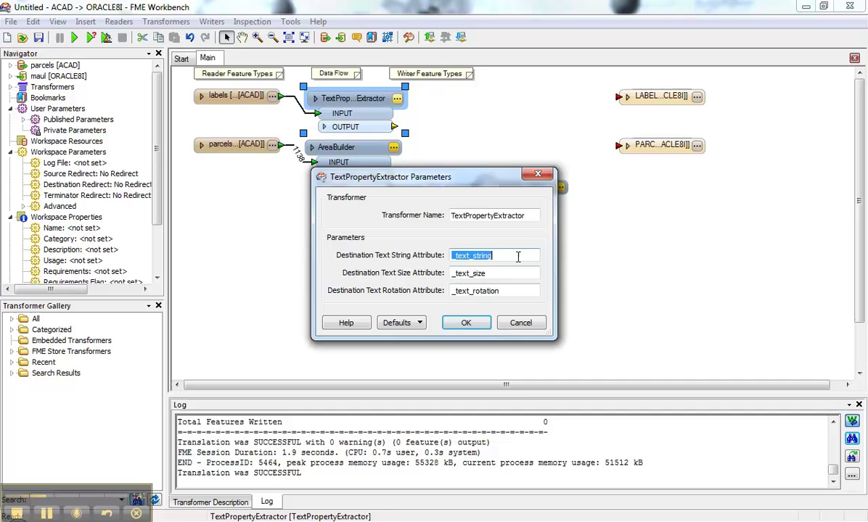
pyautogui.write('parcel_id')
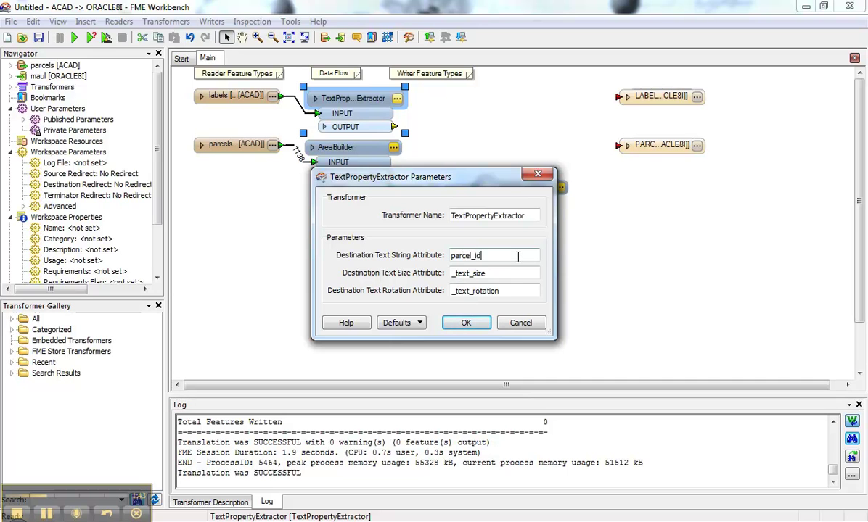
pyautogui.click(485, 323)
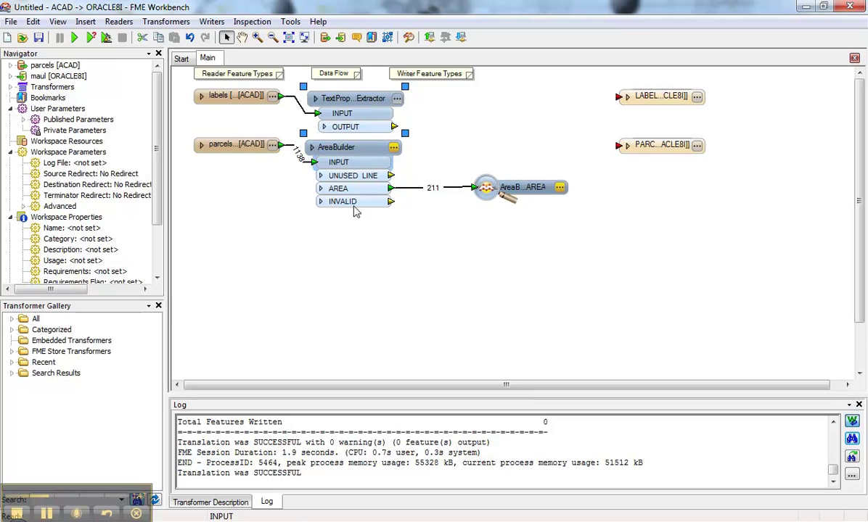
# - Replace the old inspector with a PointOnAreaOverlayer fed by the extractor points and AreaBuilder areas
pyautogui.click(494, 185)
pyautogui.press('Delete')
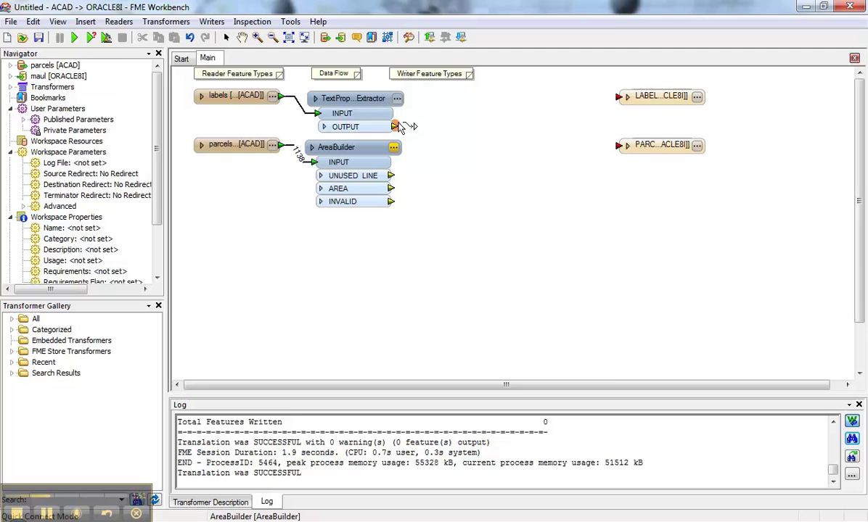
pyautogui.write('pointon')
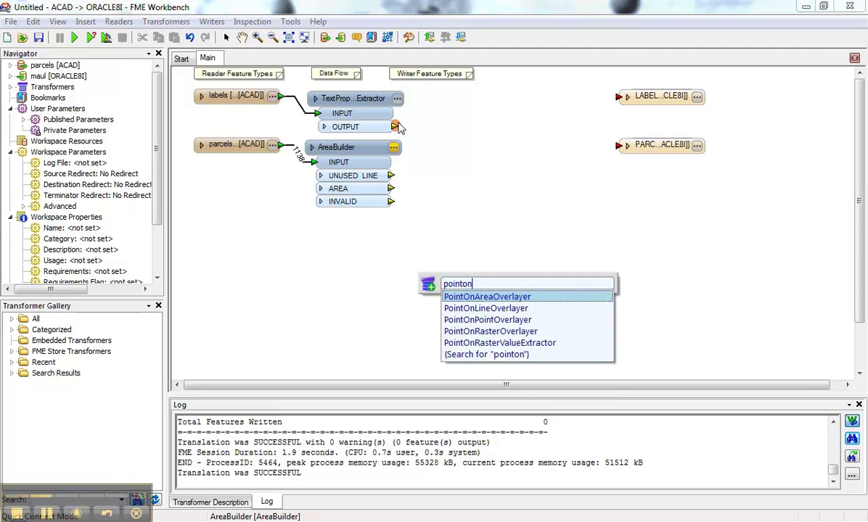
pyautogui.press('Return')
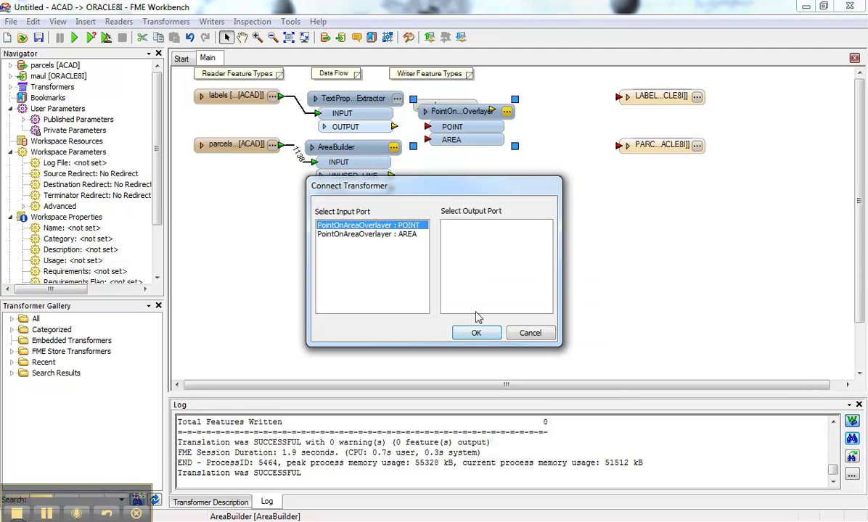
pyautogui.click(476, 333)
pyautogui.moveTo(391, 188); pyautogui.dragTo(428, 140)
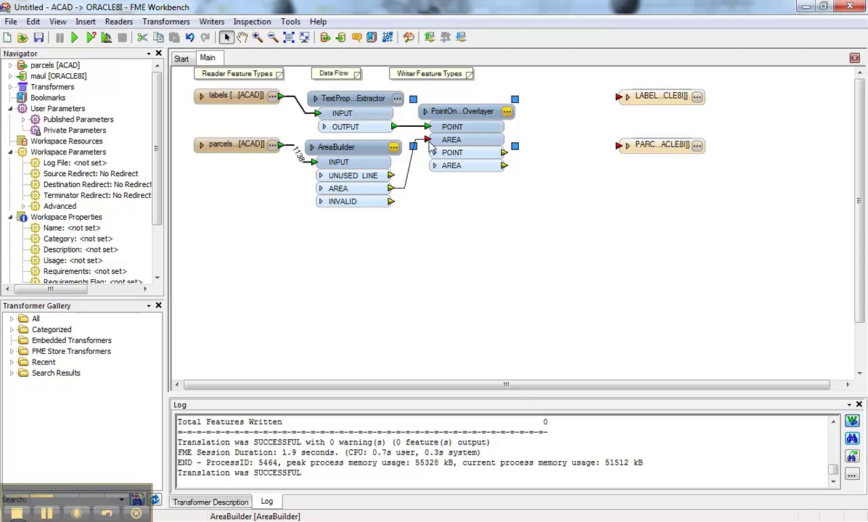
pyautogui.moveTo(436, 107)
pyautogui.mouseDown()
pyautogui.moveTo(449, 112)
pyautogui.moveTo(440, 123)
pyautogui.mouseUp()
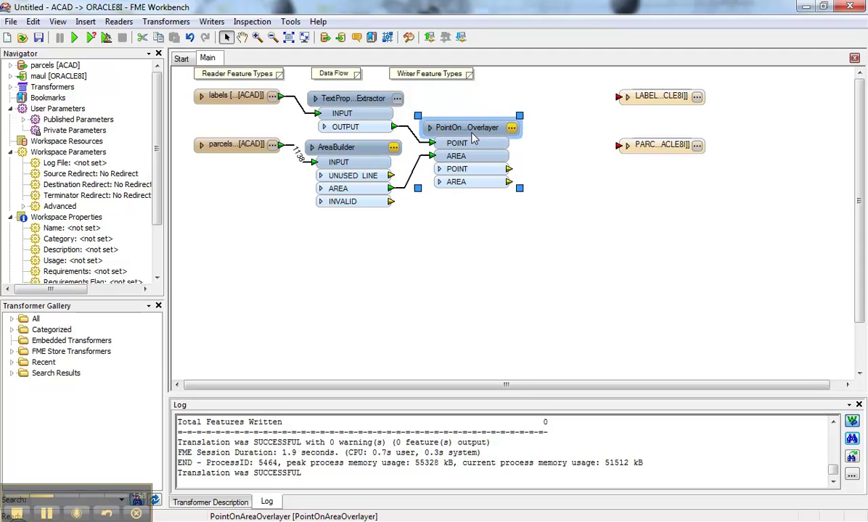
# - Attach an Inspector to the overlayer's AREA output and run the translation
pyautogui.rightClick(511, 185)
pyautogui.click(531, 188)
pyautogui.press('F5')
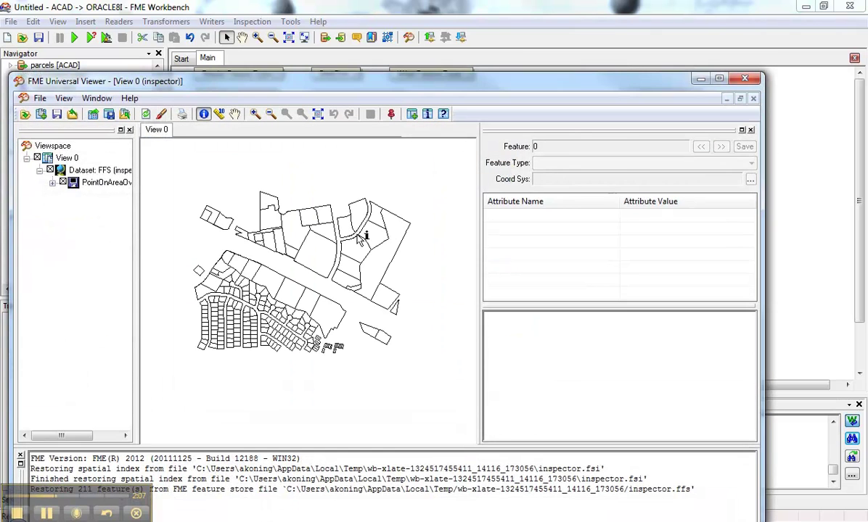
pyautogui.click(312, 250)
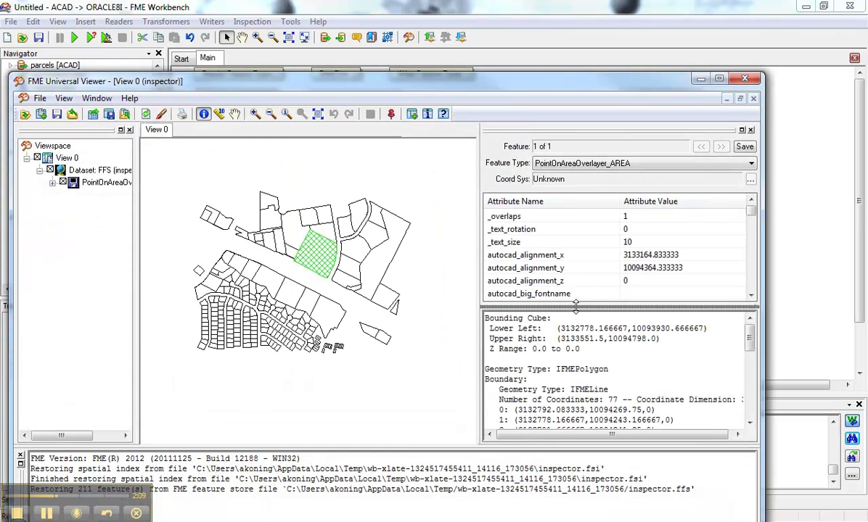
pyautogui.moveTo(581, 305); pyautogui.dragTo(583, 368)
pyautogui.click(522, 216)
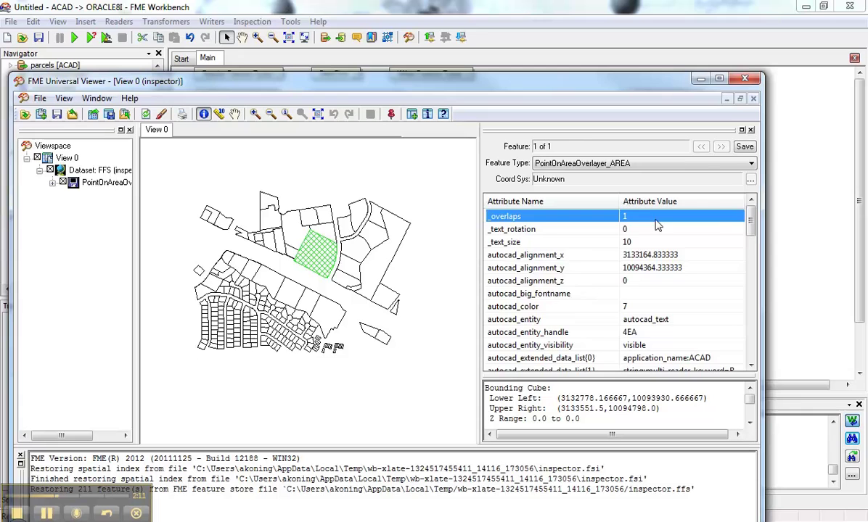
pyautogui.scroll(-6, 537, 277)
pyautogui.scroll(-6, 578, 301)
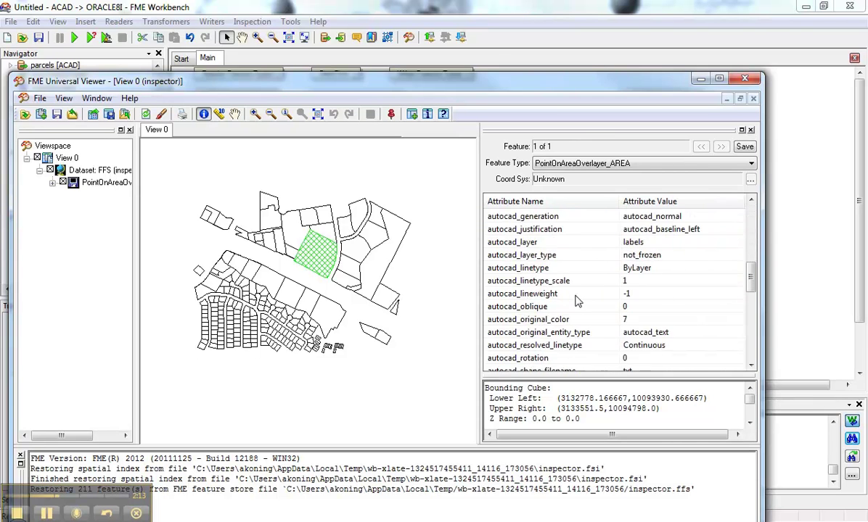
pyautogui.click(533, 358)
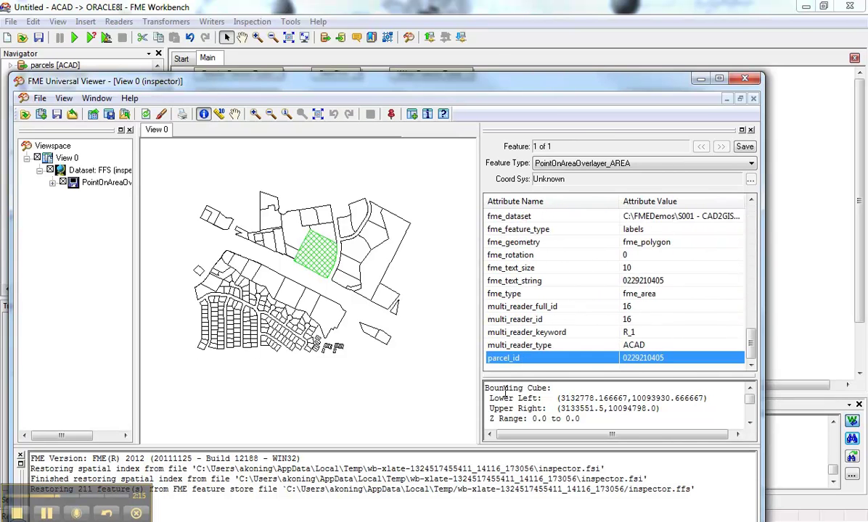
# - Close the viewer, delete the overlayer's inspector, and shift both Oracle writers right
pyautogui.click(701, 78)
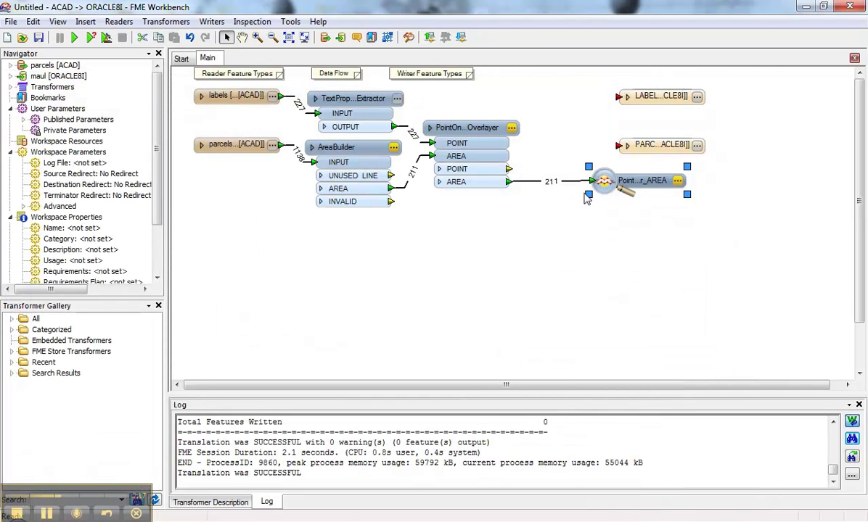
pyautogui.click(580, 98)
pyautogui.click(604, 181)
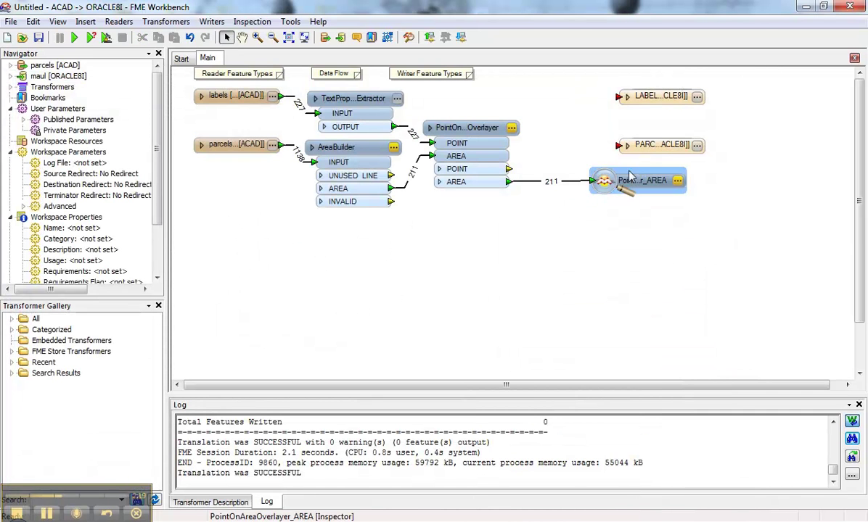
pyautogui.press('Delete')
pyautogui.moveTo(585, 90); pyautogui.dragTo(681, 192)
pyautogui.moveTo(655, 105); pyautogui.dragTo(768, 118)
# - Add a Joiner linked to the overlaid AREA output and open its Parameter Wizard
pyautogui.click(558, 164)
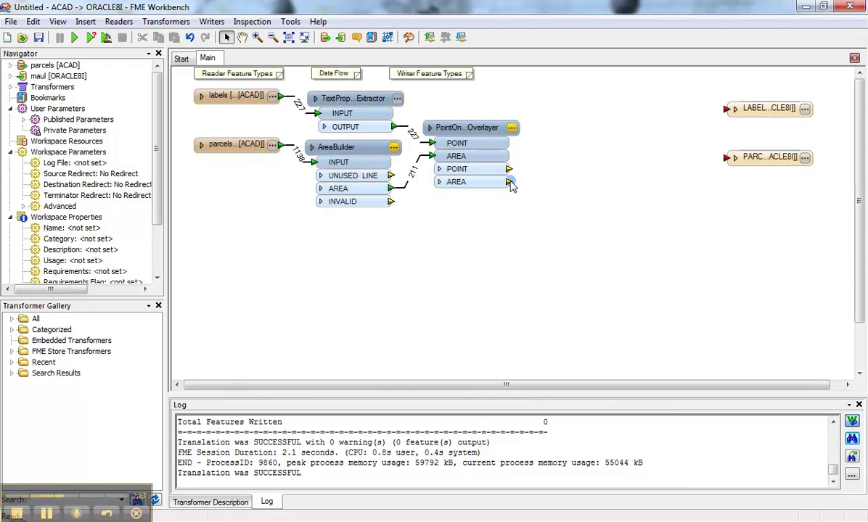
pyautogui.write('joiner')
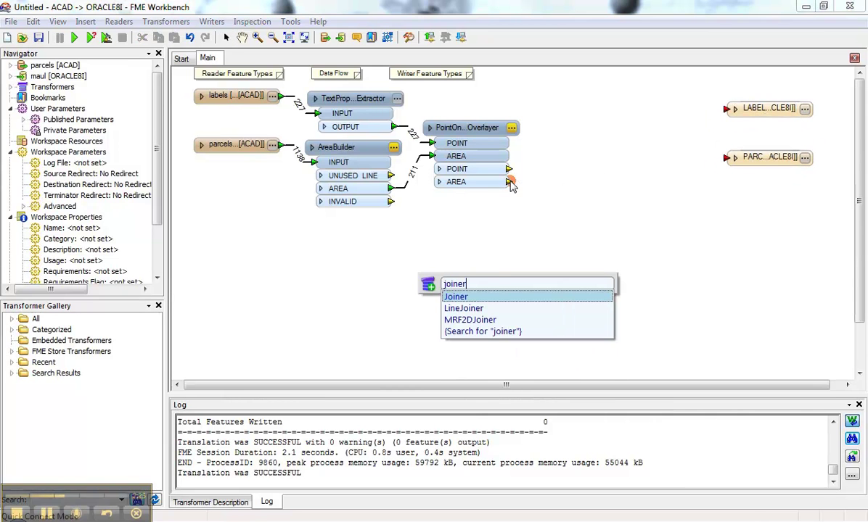
pyautogui.doubleClick(497, 297)
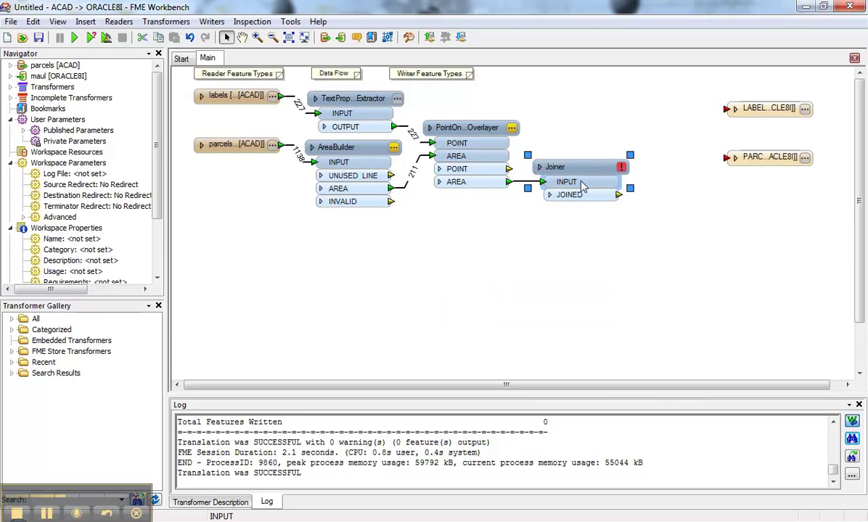
pyautogui.moveTo(517, 183); pyautogui.dragTo(588, 140)
pyautogui.doubleClick(588, 140)
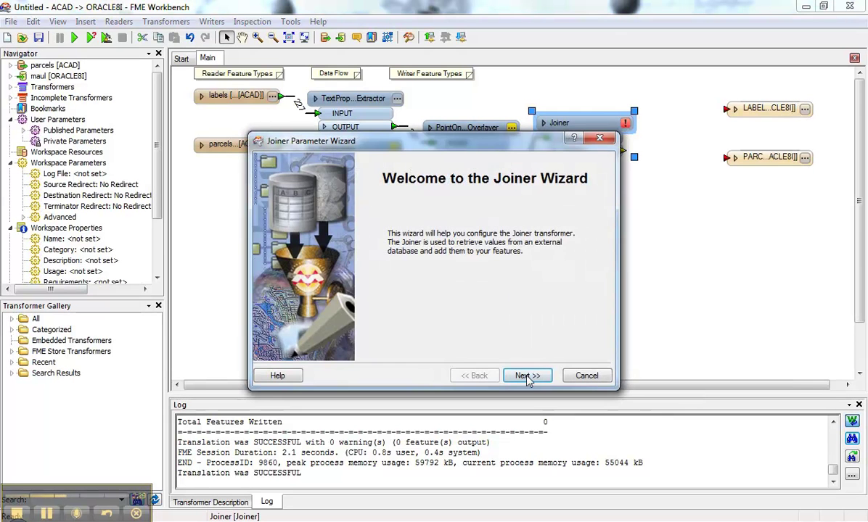
# - Point the Joiner at the Microsoft Access database parcels.mdb
pyautogui.click(527, 376)
pyautogui.click(500, 218)
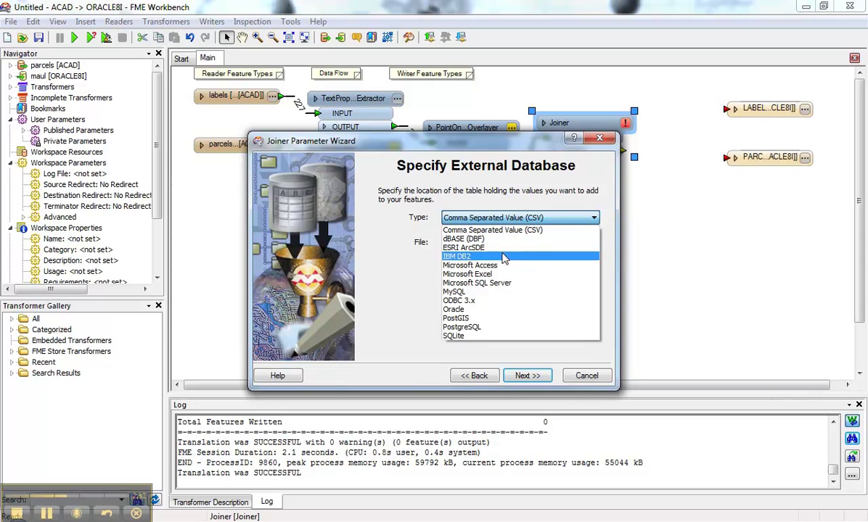
pyautogui.click(501, 265)
pyautogui.click(546, 247)
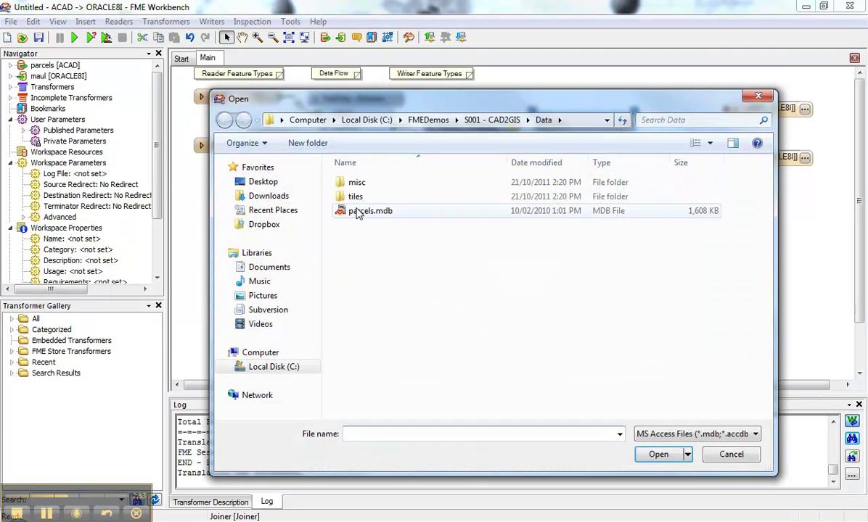
pyautogui.click(357, 211)
pyautogui.click(658, 454)
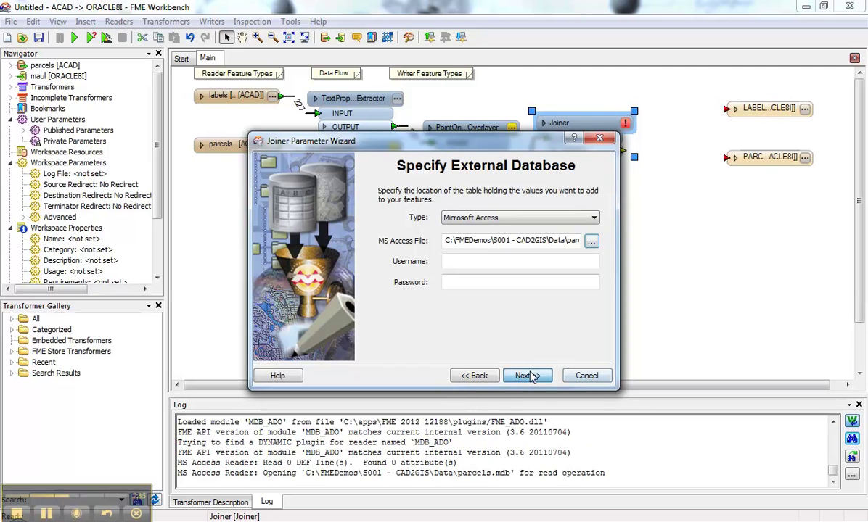
# - Make PARCEL_ID the database key and pair it with the parcel_id attribute
pyautogui.click(528, 375)
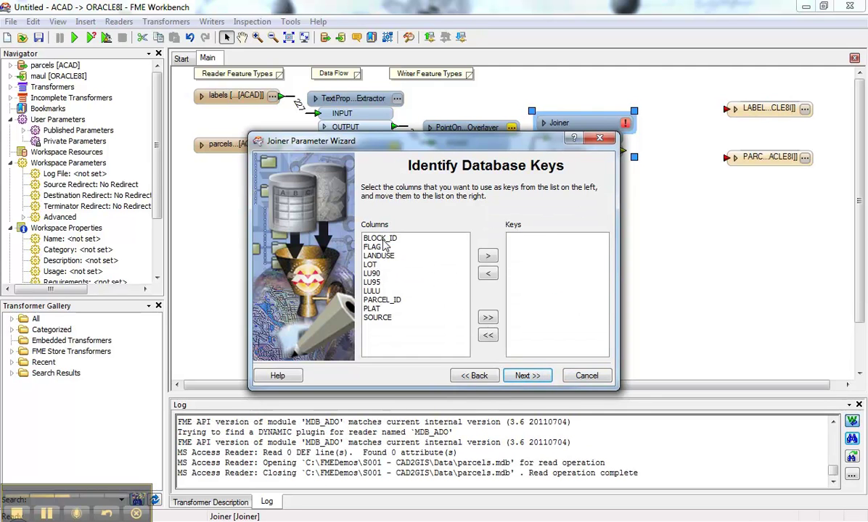
pyautogui.click(380, 238)
pyautogui.click(371, 301)
pyautogui.click(487, 258)
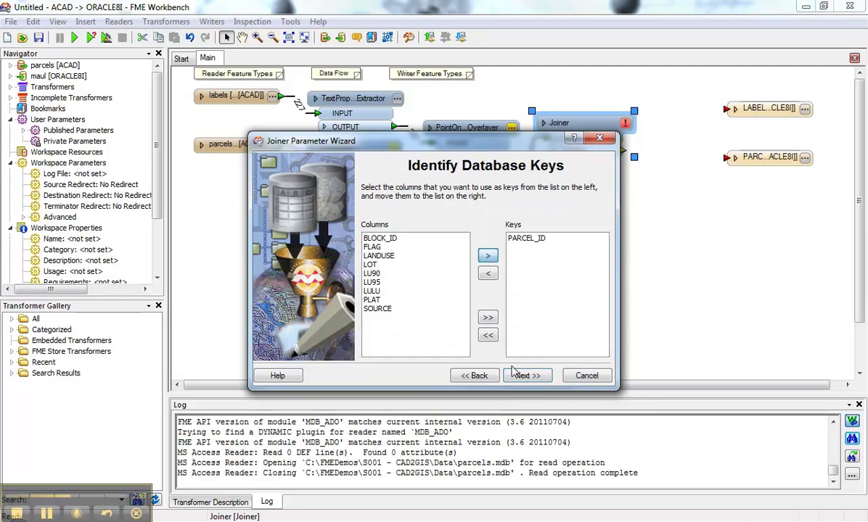
pyautogui.click(527, 376)
pyautogui.click(392, 252)
pyautogui.click(452, 280)
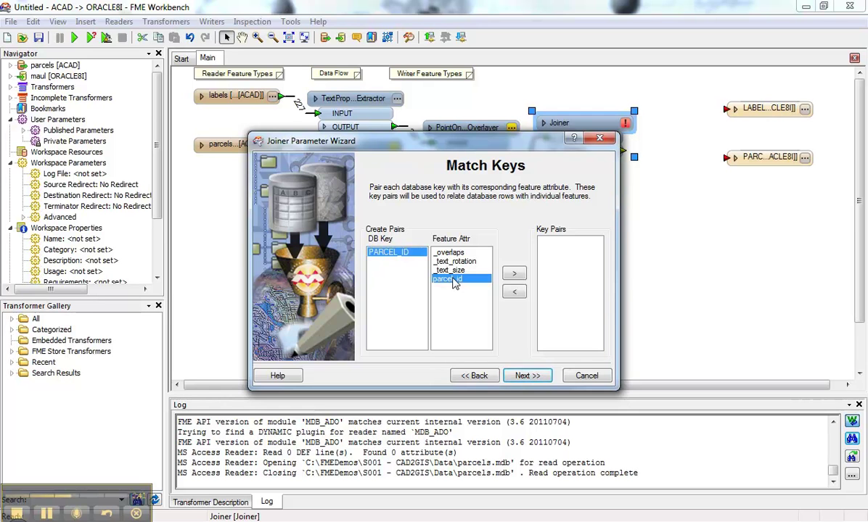
pyautogui.click(514, 273)
# - Add all database columns, finish the wizard with first-match, and inspect the JOINED output
pyautogui.click(528, 376)
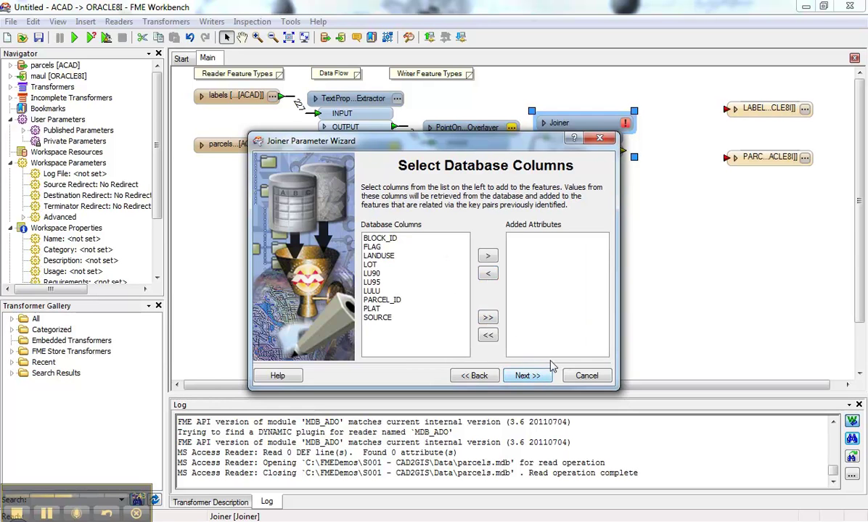
pyautogui.click(488, 317)
pyautogui.click(525, 375)
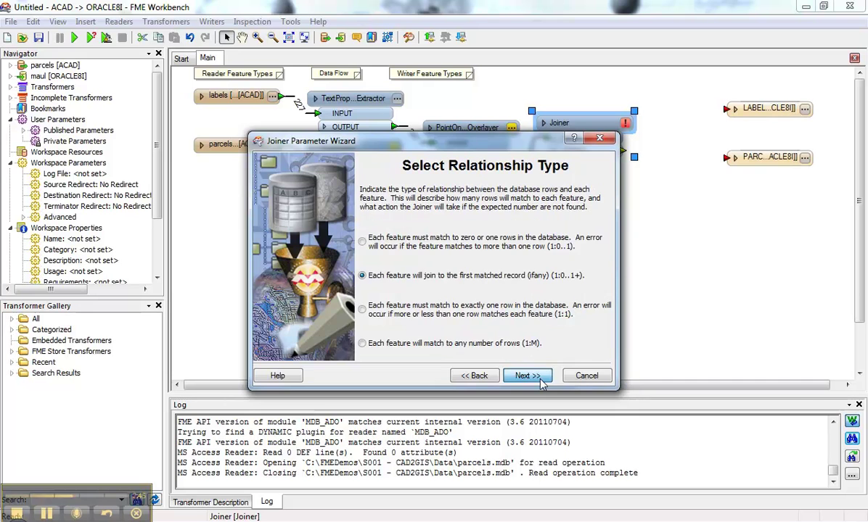
pyautogui.click(527, 376)
pyautogui.click(527, 376)
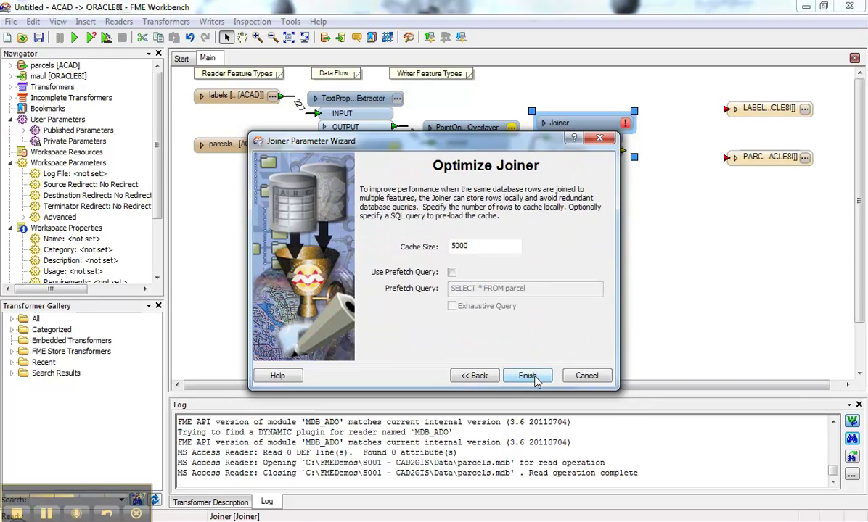
pyautogui.click(528, 376)
pyautogui.rightClick(620, 149)
pyautogui.click(638, 161)
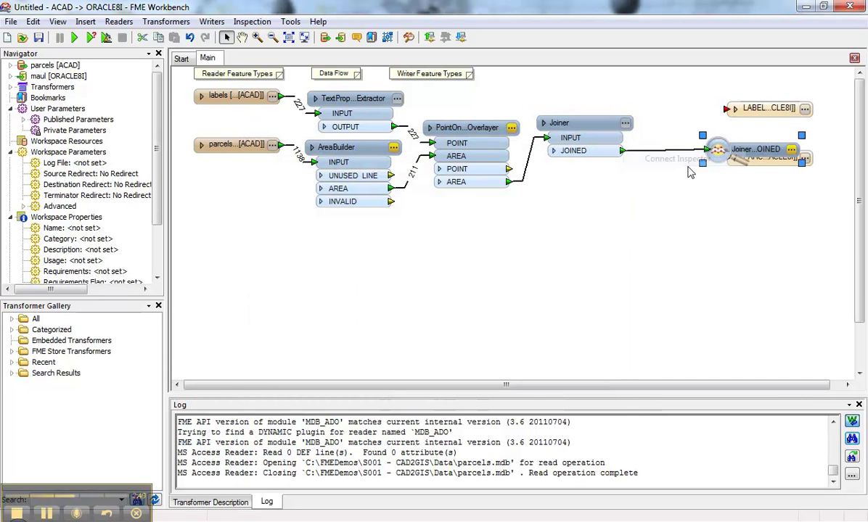
# - Run with inspection and check a joined parcel's PARCEL_ID, LOT and LU90 values
pyautogui.click(75, 37)
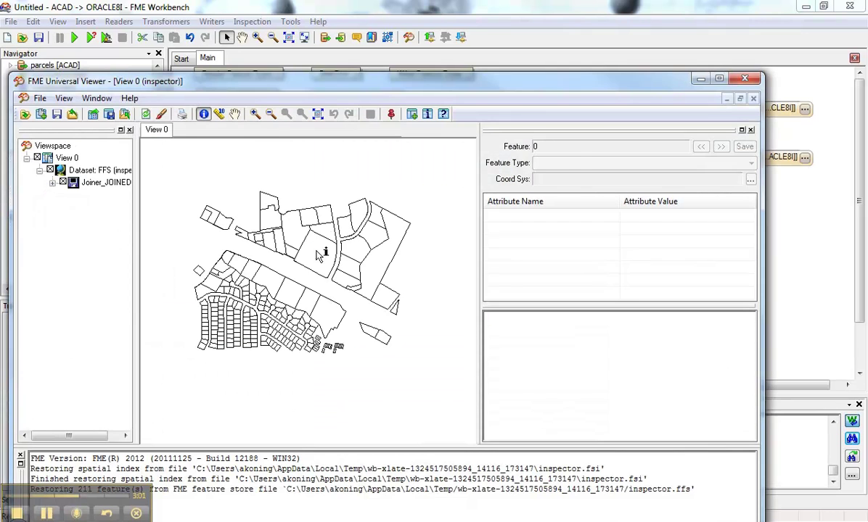
pyautogui.click(317, 256)
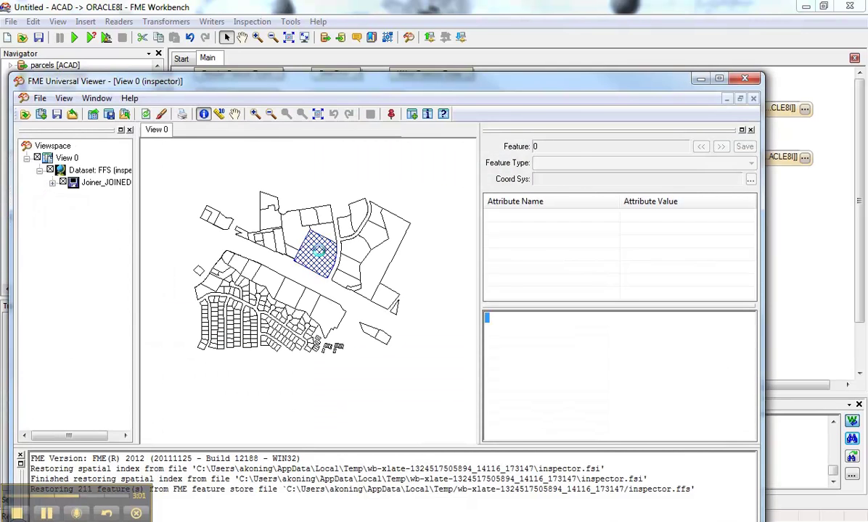
pyautogui.scroll(-3, 755, 239)
pyautogui.scroll(-10, 754, 240)
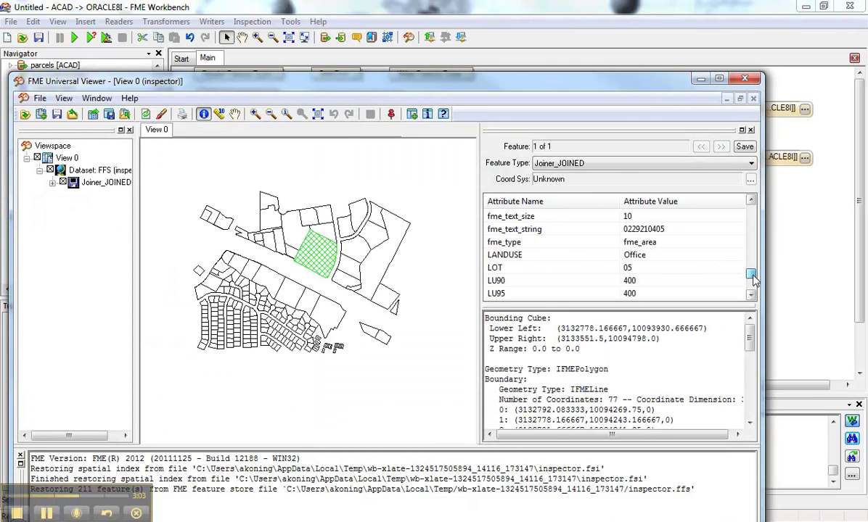
pyautogui.click(537, 294)
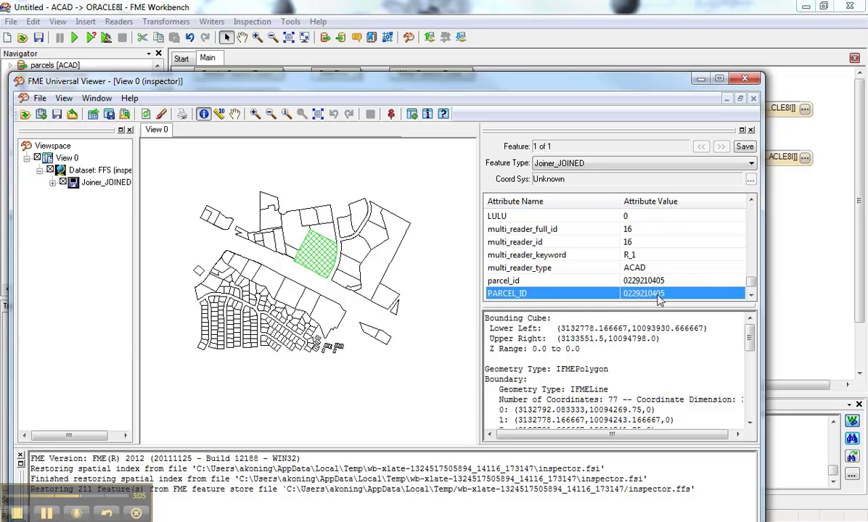
pyautogui.scroll(3, 703, 265)
pyautogui.click(508, 281)
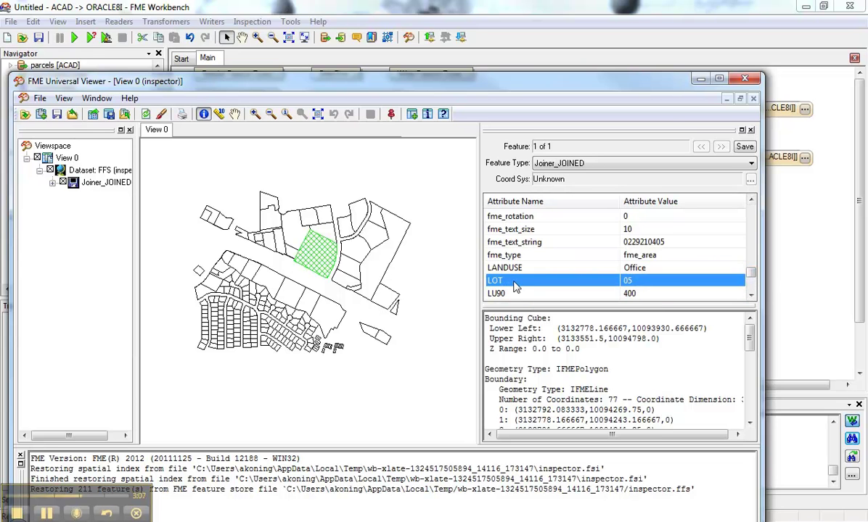
pyautogui.click(518, 295)
# - Delete the Joiner's inspector and the LABEL writer, then connect JOINED to the PARCELS writer
pyautogui.click(700, 79)
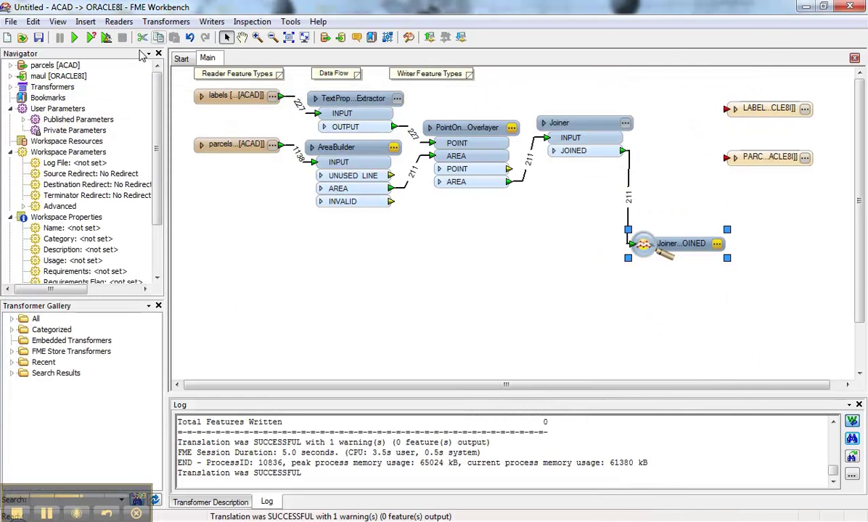
pyautogui.press('Delete')
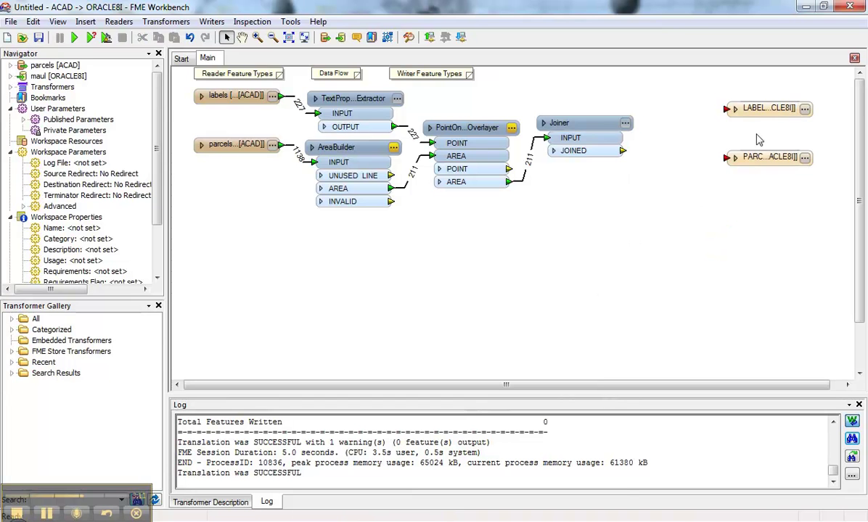
pyautogui.click(747, 111)
pyautogui.press('Delete')
pyautogui.moveTo(769, 158); pyautogui.dragTo(769, 127)
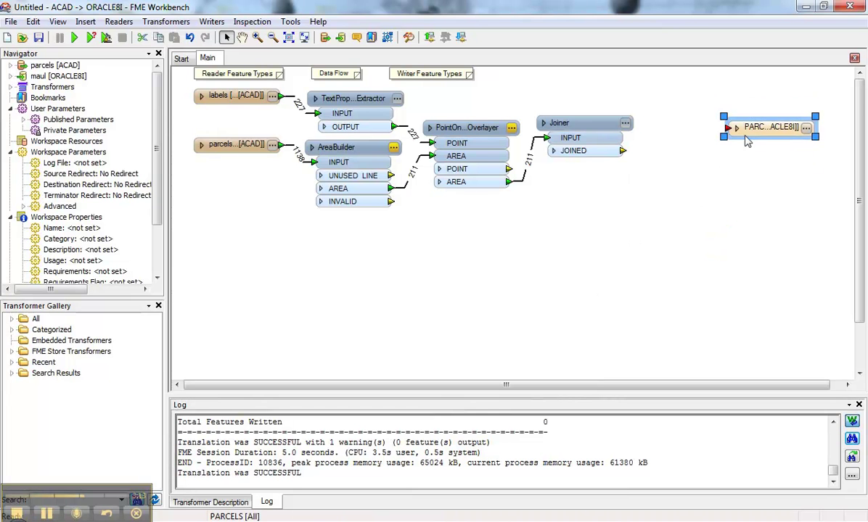
pyautogui.click(735, 127)
pyautogui.click(553, 150)
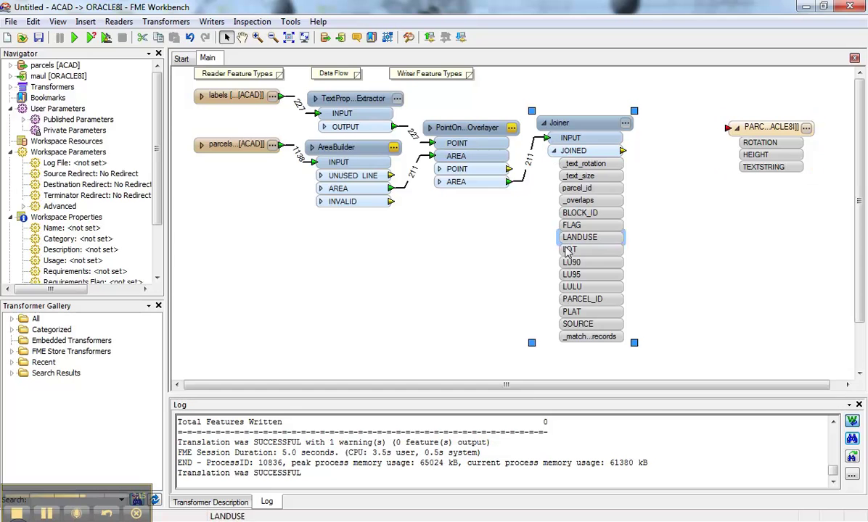
pyautogui.moveTo(622, 150); pyautogui.dragTo(729, 128)
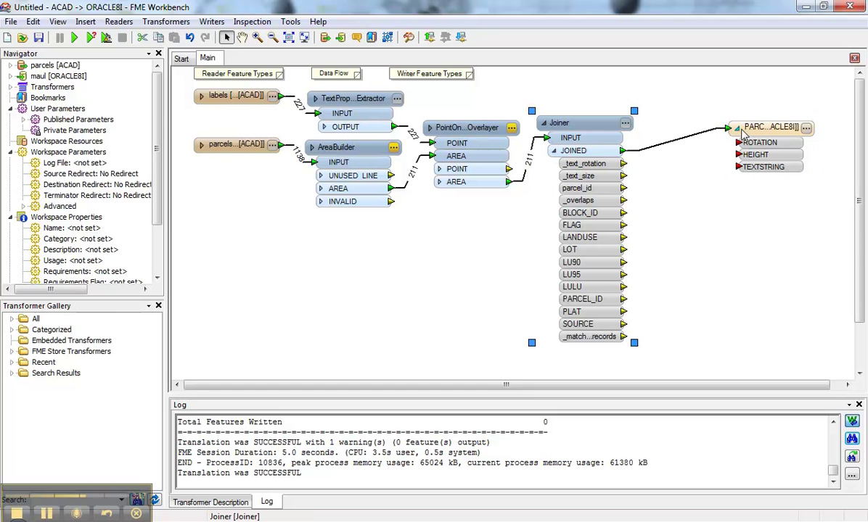
# - Copy the Joiner's attributes onto the PARCELS writer
pyautogui.rightClick(761, 128)
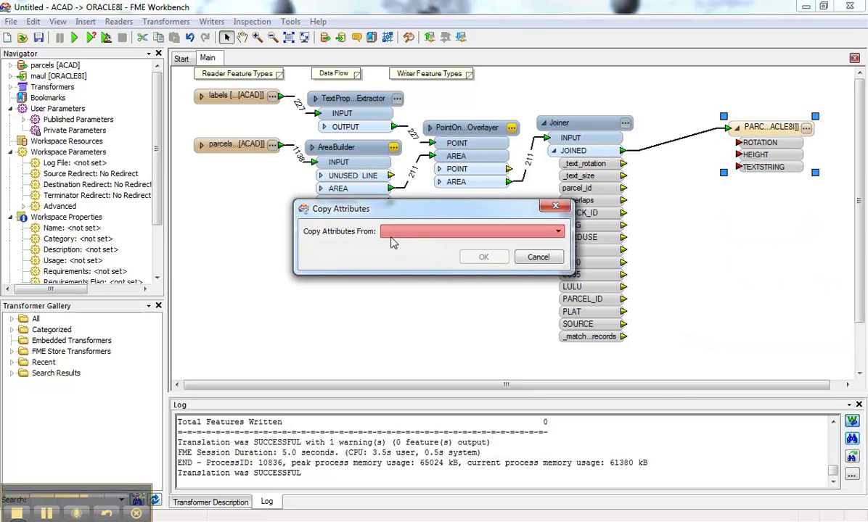
pyautogui.click(396, 231)
pyautogui.click(398, 243)
pyautogui.click(483, 257)
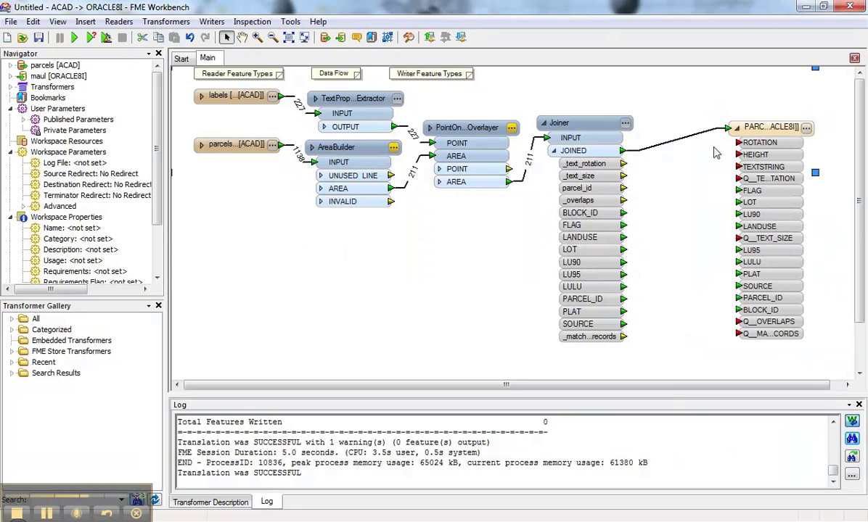
# - Delete ROTATION, HEIGHT, TEXTSTRING, Q_TEXT_SIZE, Q_TEXT_ROTATION, Q_OVERLAPS and Q_MATCHED_RECORDS from the PARCELS writer
pyautogui.click(806, 128)
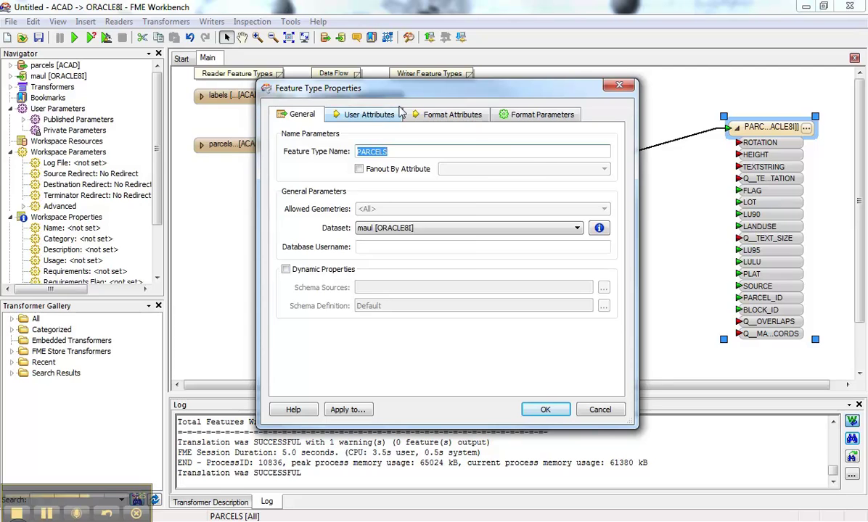
pyautogui.click(363, 114)
pyautogui.click(304, 375)
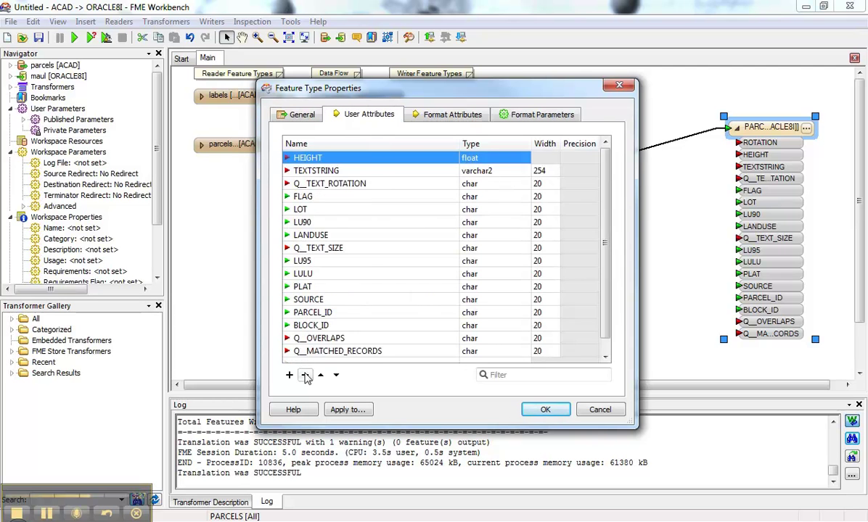
pyautogui.click(305, 374)
pyautogui.click(305, 375)
pyautogui.click(305, 375)
pyautogui.click(312, 209)
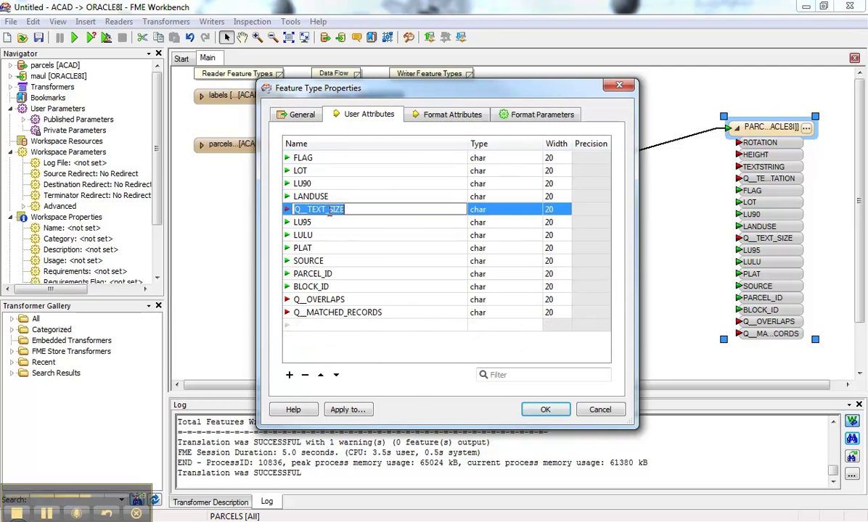
pyautogui.click(305, 374)
pyautogui.doubleClick(319, 299)
pyautogui.click(317, 287)
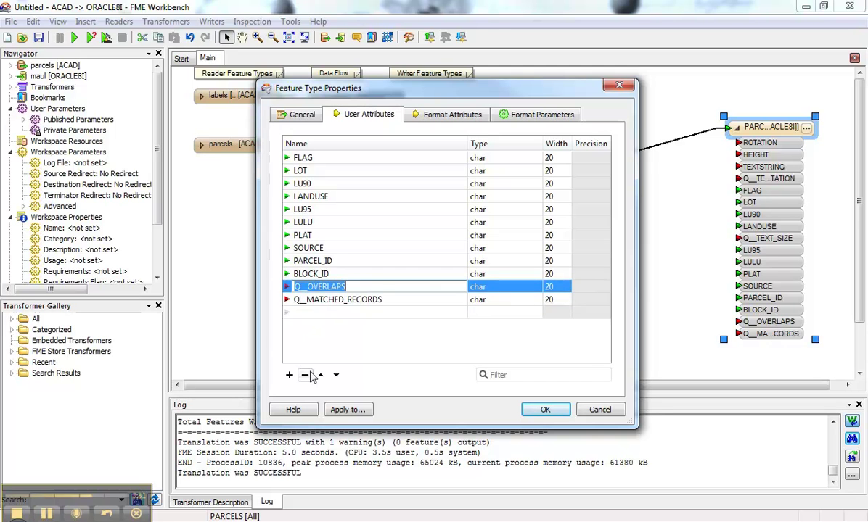
pyautogui.click(305, 375)
pyautogui.click(305, 374)
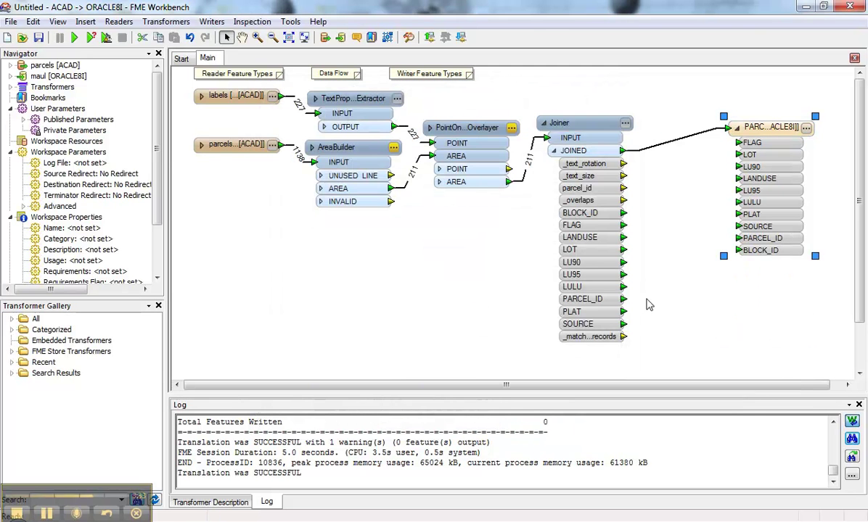
# - Run the translation so 211 parcels are written to the Oracle PARCELS table
pyautogui.click(73, 38)
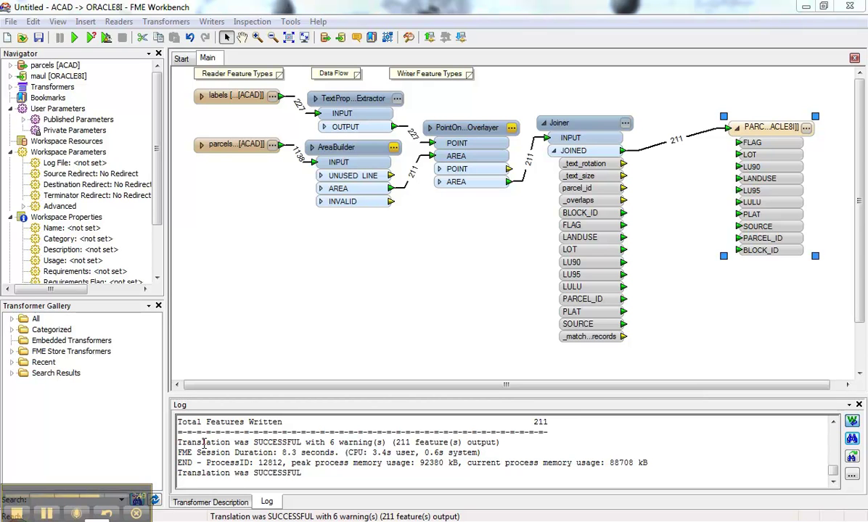
pyautogui.rightClick(767, 133)
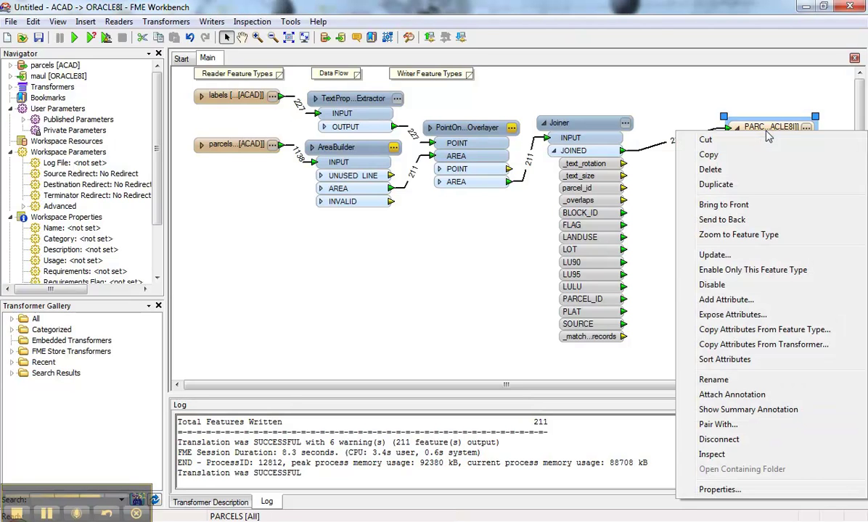
pyautogui.click(744, 454)
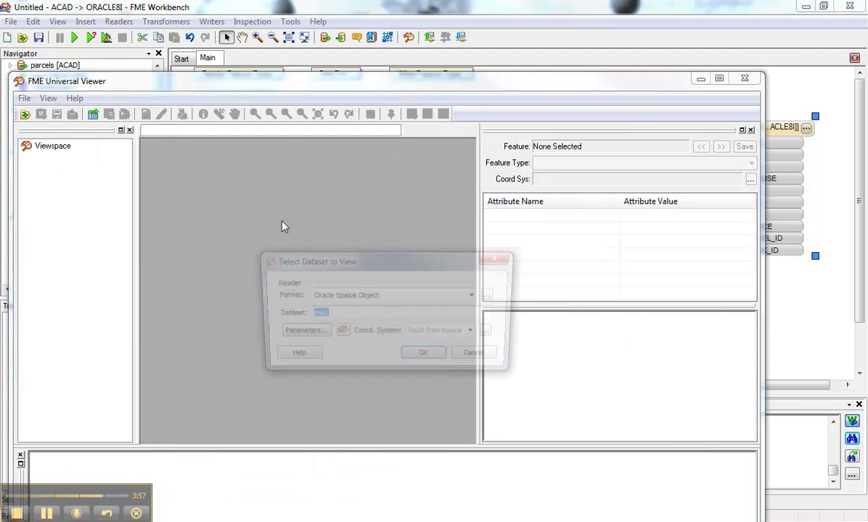
pyautogui.click(299, 333)
pyautogui.click(401, 138)
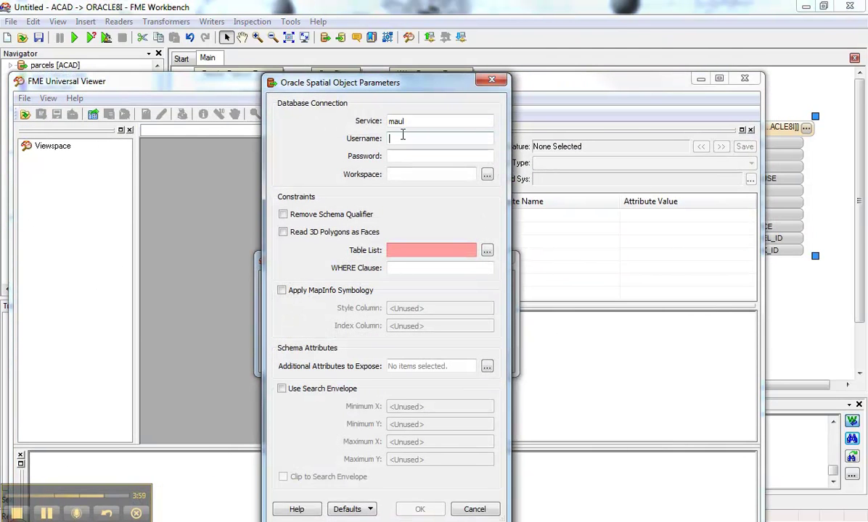
pyautogui.press('Tab')
pyautogui.write('s')
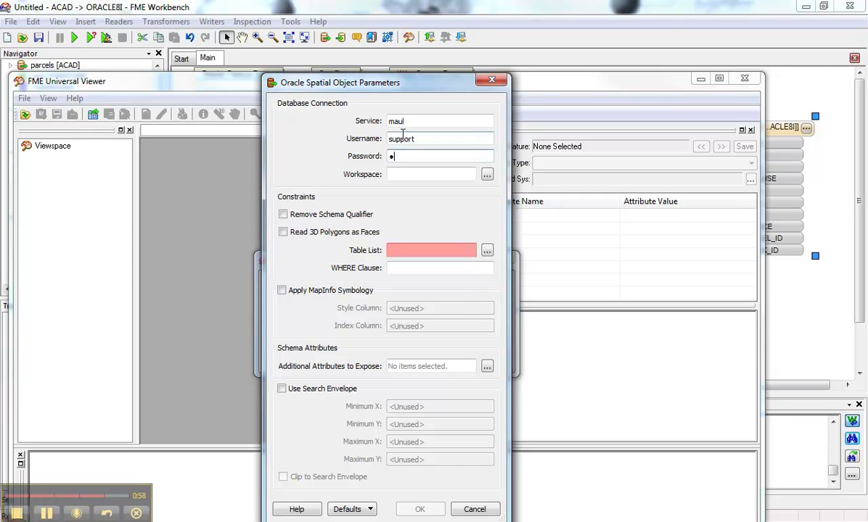
pyautogui.click(487, 251)
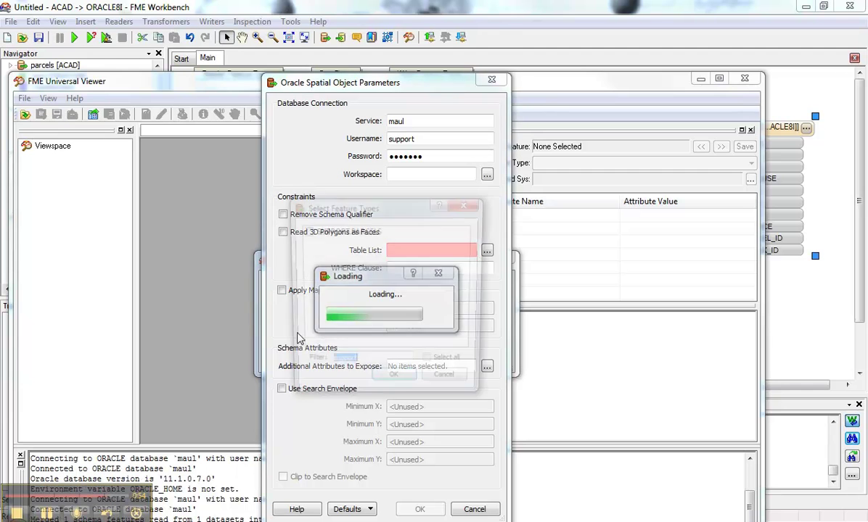
pyautogui.click(373, 231)
pyautogui.click(394, 384)
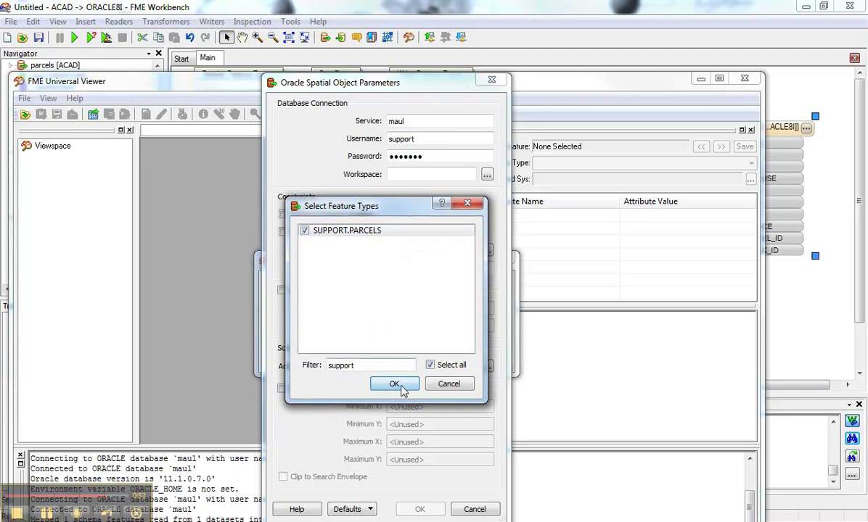
pyautogui.click(419, 510)
pyautogui.click(427, 358)
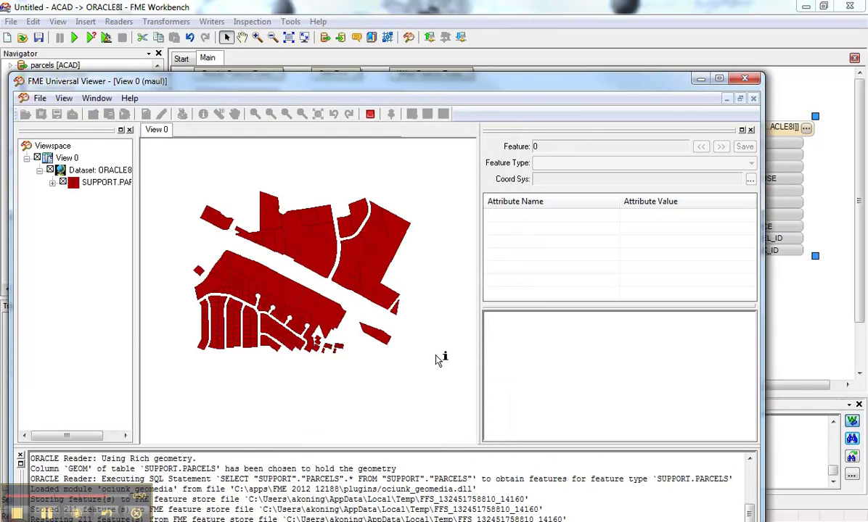
pyautogui.click(308, 251)
pyautogui.moveTo(562, 305); pyautogui.dragTo(577, 400)
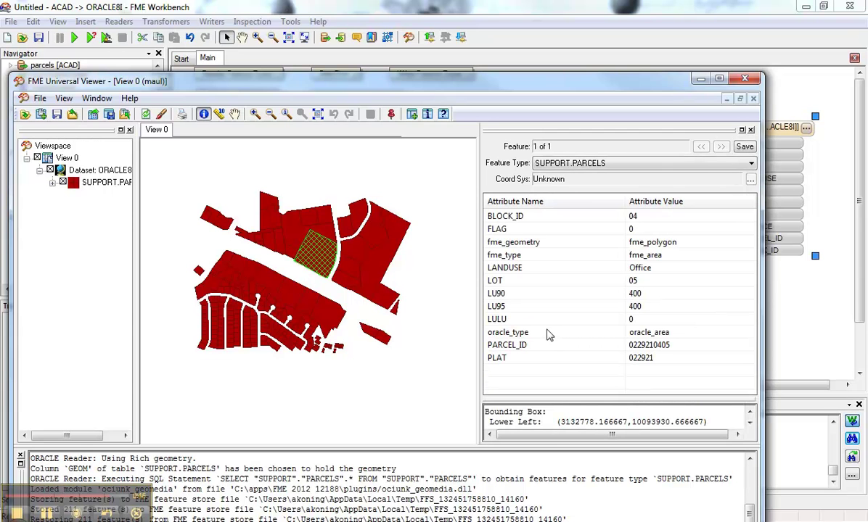
pyautogui.click(747, 80)
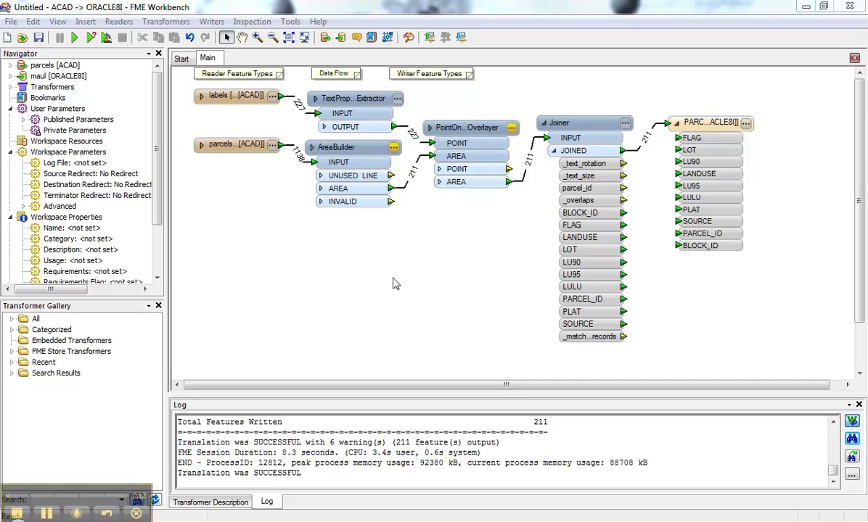
# - Inspect the AreaBuilder's 86 unused lines in a fresh run, then close the Universal Viewer
pyautogui.rightClick(392, 178)
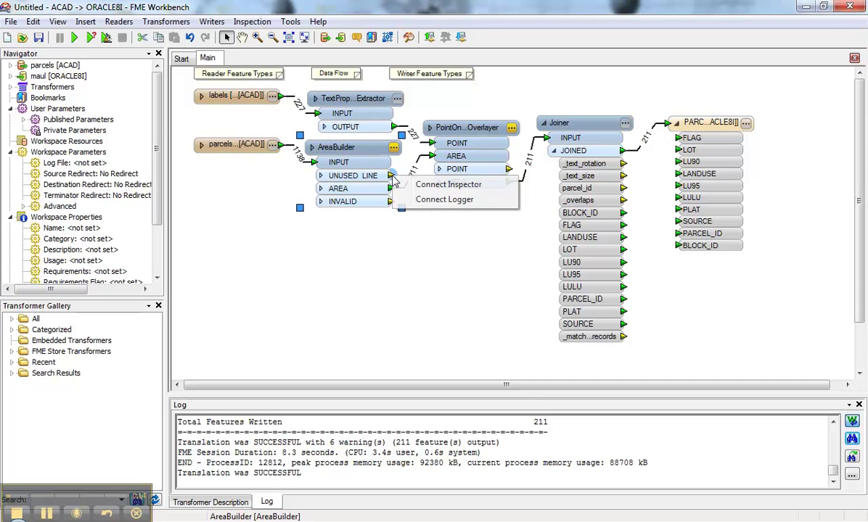
pyautogui.click(398, 180)
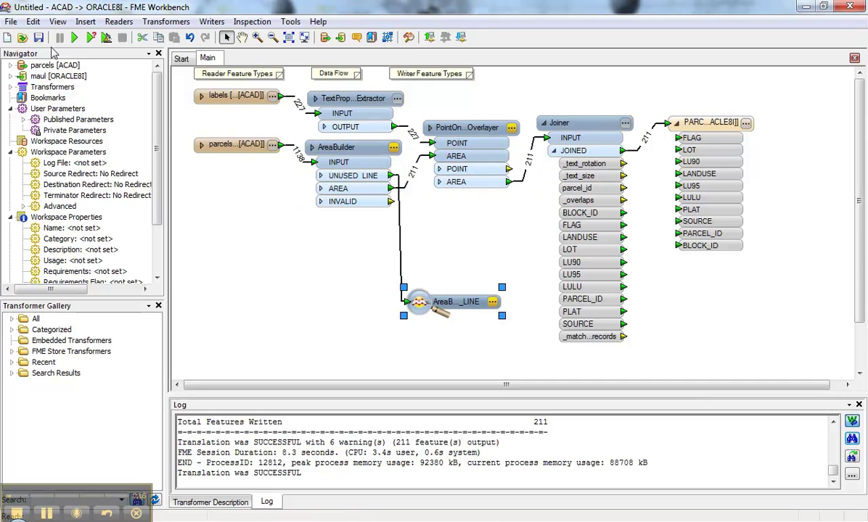
pyautogui.click(74, 39)
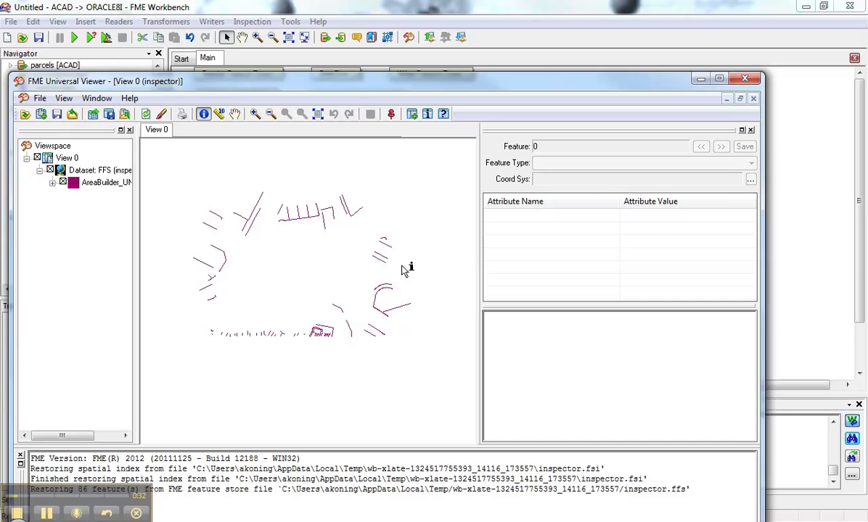
pyautogui.click(745, 80)
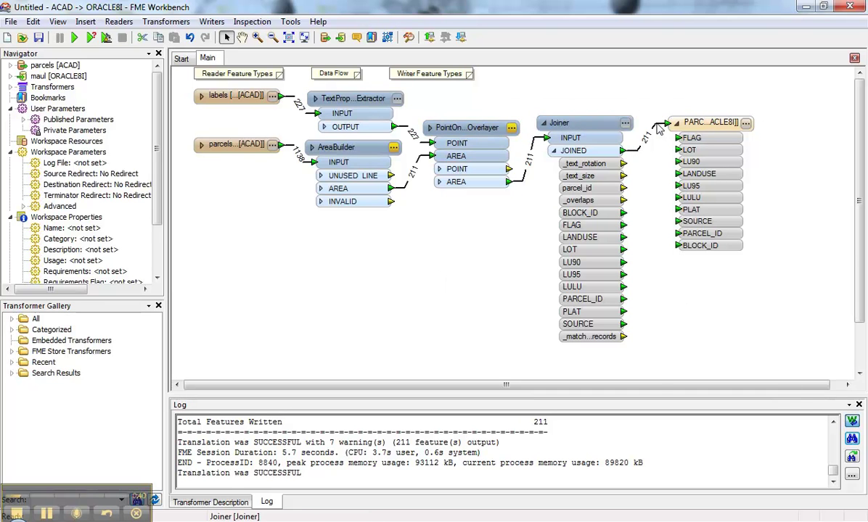
# - Insert a Tester into the connection from the overlayer's AREA output to the Joiner
pyautogui.hotkey('ctrl', 'z')
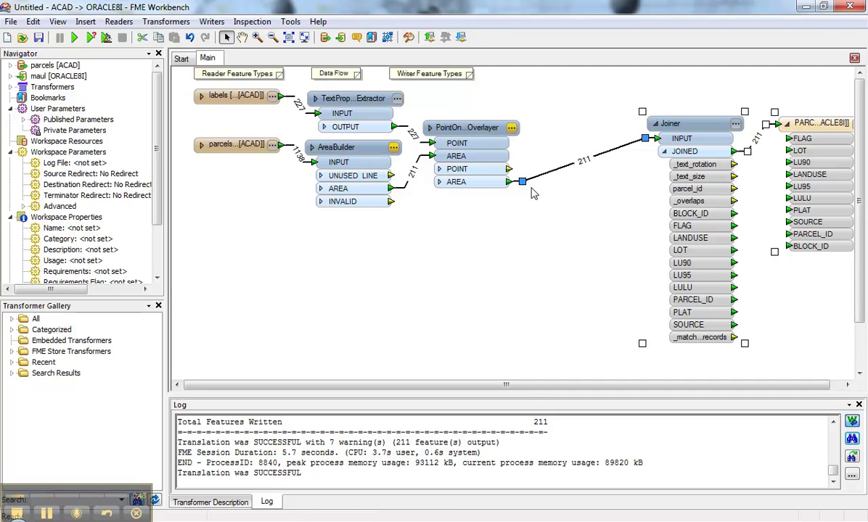
pyautogui.click(510, 183)
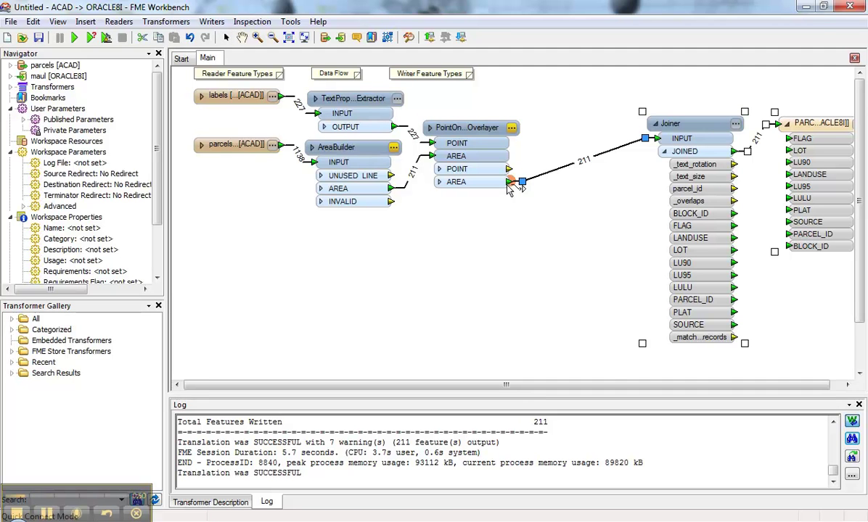
pyautogui.write('teste')
pyautogui.press('Return')
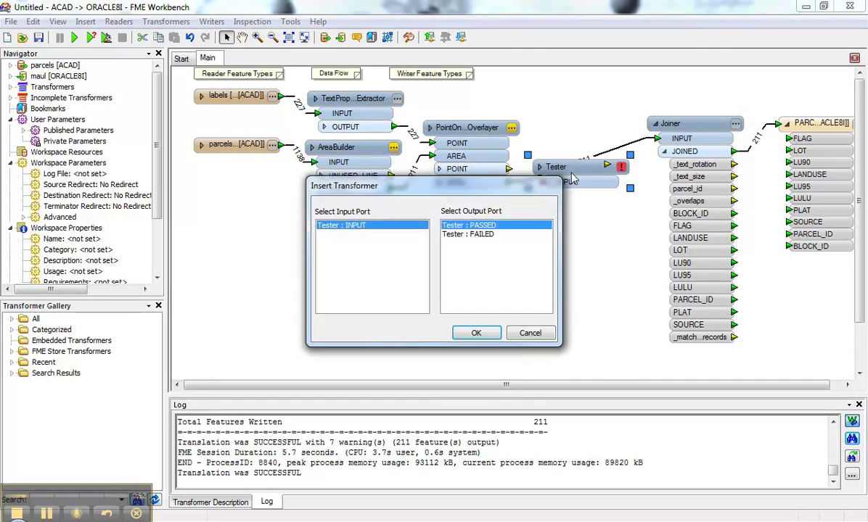
pyautogui.click(476, 333)
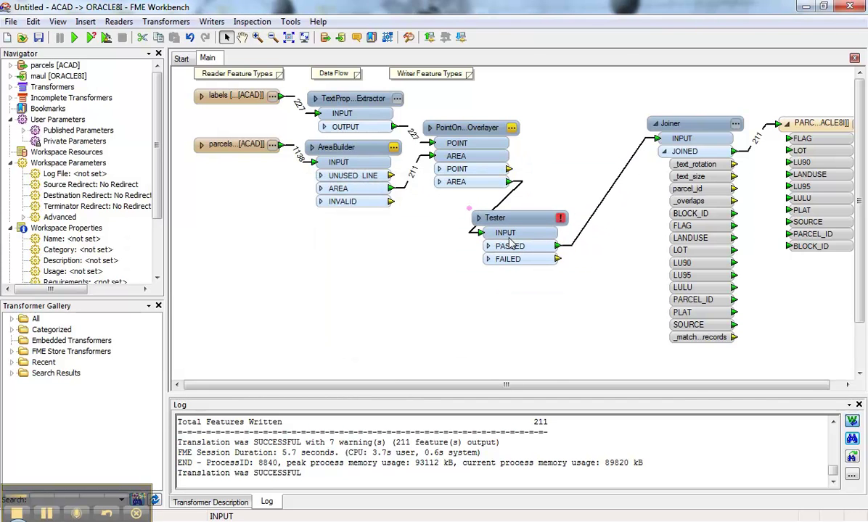
# - Set the Tester's test condition to _overlaps = 1
pyautogui.click(558, 217)
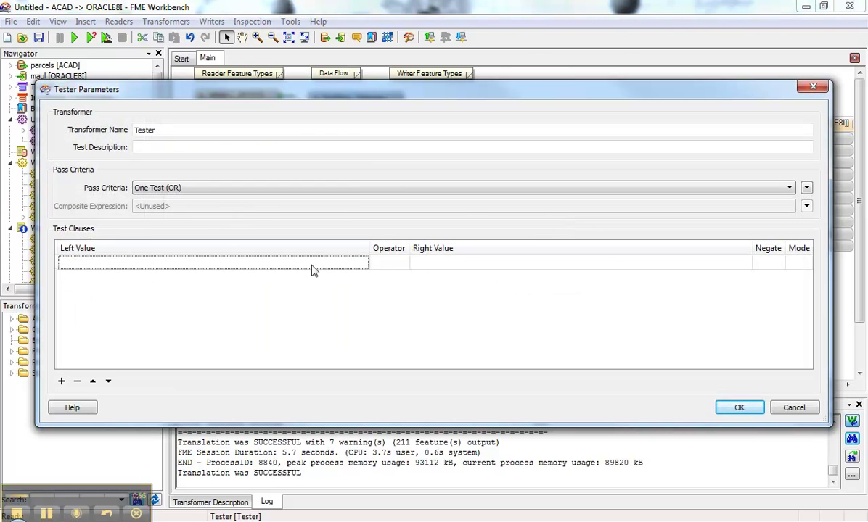
pyautogui.click(361, 262)
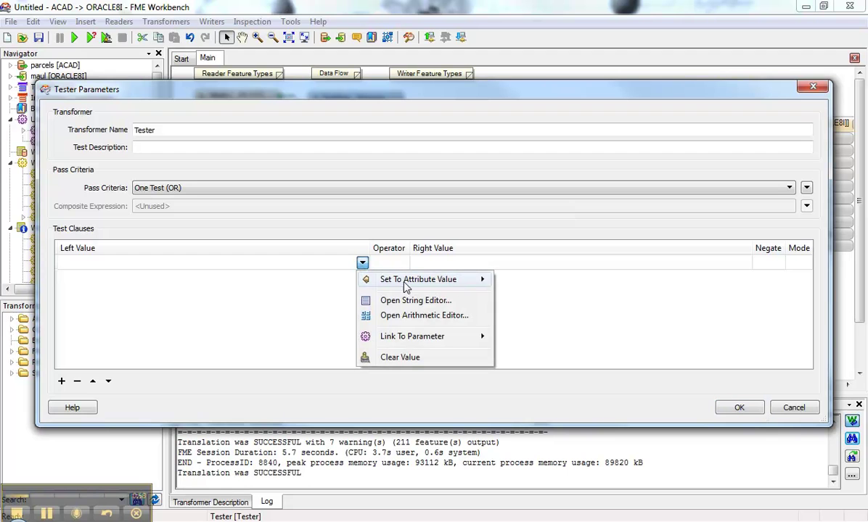
pyautogui.moveTo(380, 280)
pyautogui.click(500, 281)
pyautogui.click(383, 264)
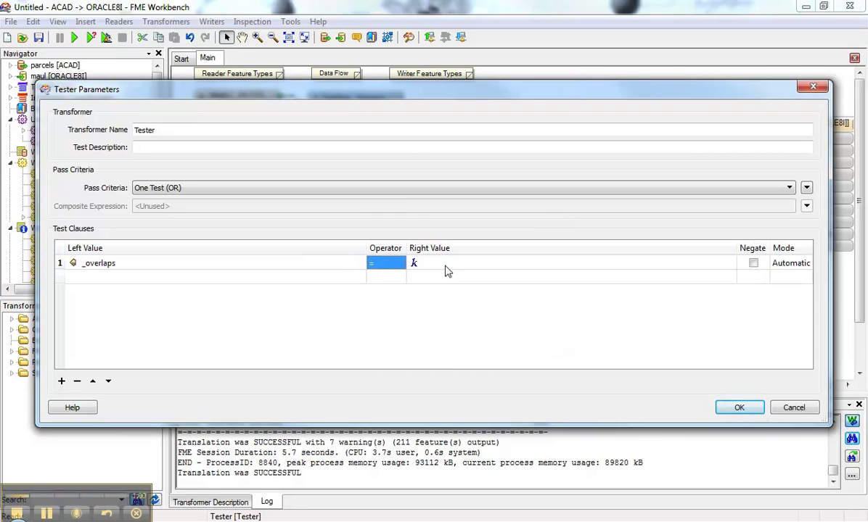
pyautogui.click(448, 271)
pyautogui.click(448, 266)
pyautogui.click(732, 410)
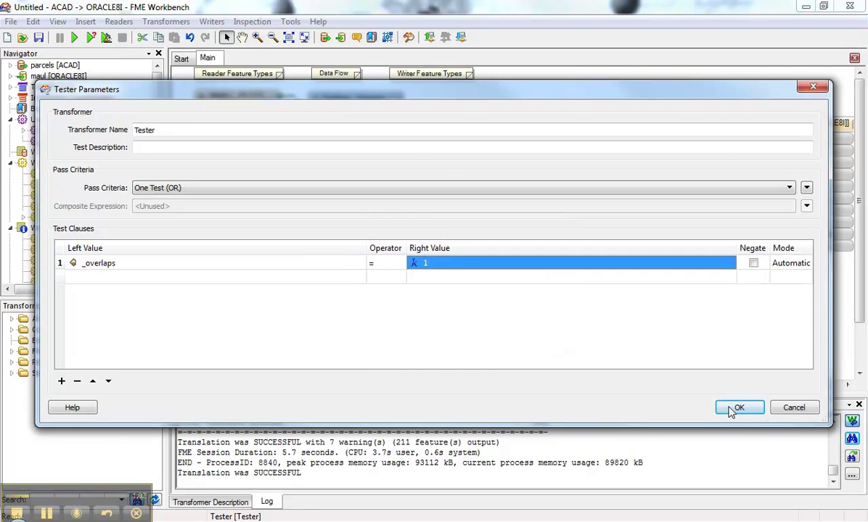
pyautogui.click(716, 407)
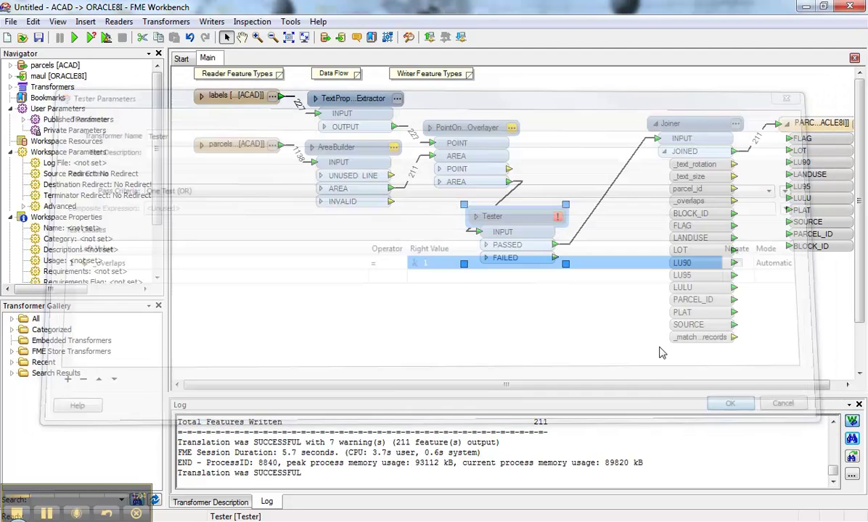
# - Attach Inspectors to the Tester's FAILED output and the labels, then run the workspace
pyautogui.click(555, 259)
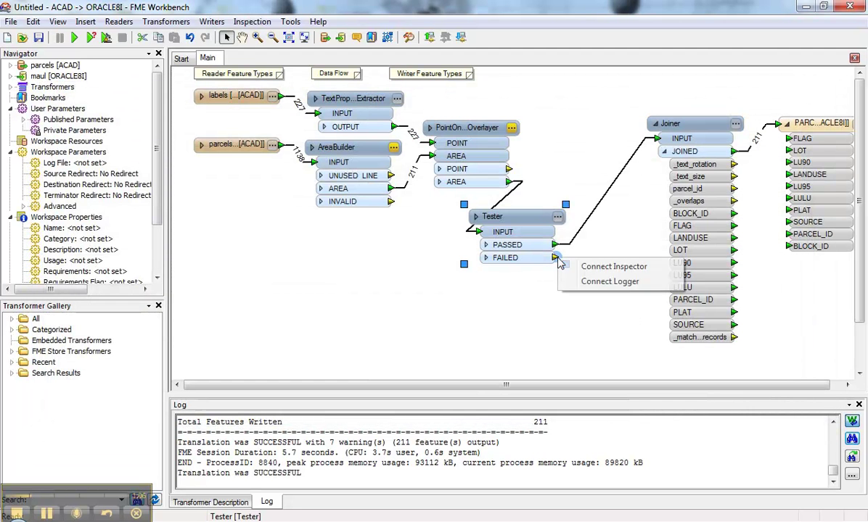
pyautogui.click(602, 267)
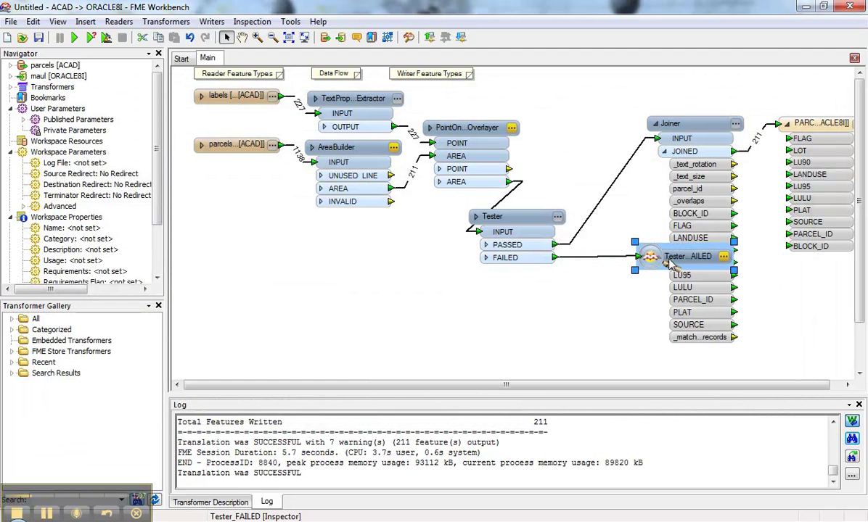
pyautogui.click(280, 96)
pyautogui.click(304, 107)
pyautogui.moveTo(408, 108); pyautogui.dragTo(566, 109)
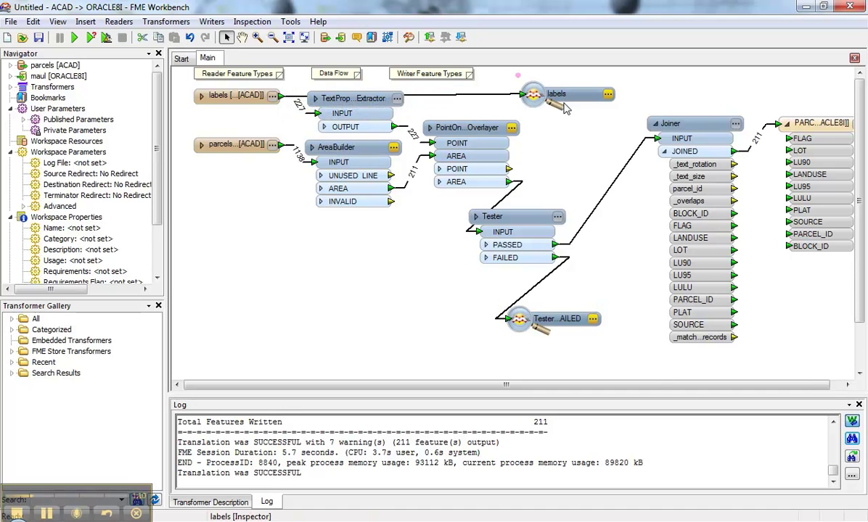
pyautogui.click(74, 37)
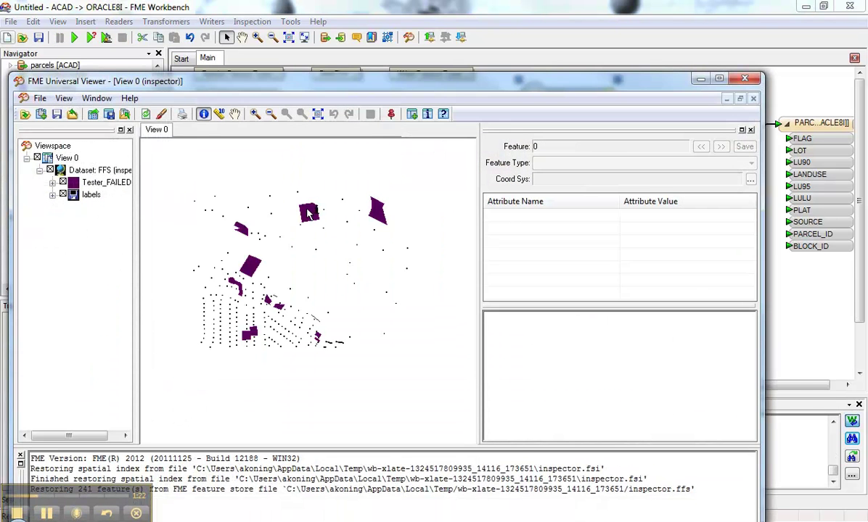
# - Zoom in on the square parcels and identify the failed parcels and their labels
pyautogui.click(256, 114)
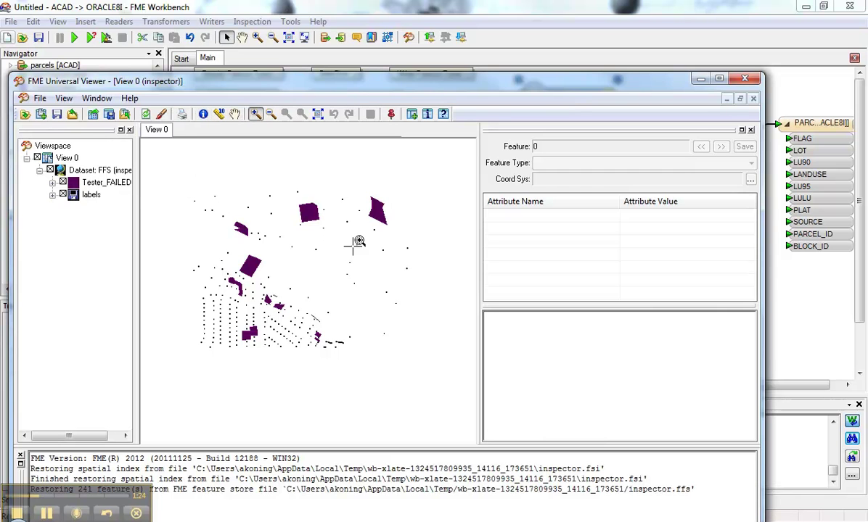
pyautogui.click(330, 229)
pyautogui.click(203, 114)
pyautogui.click(258, 238)
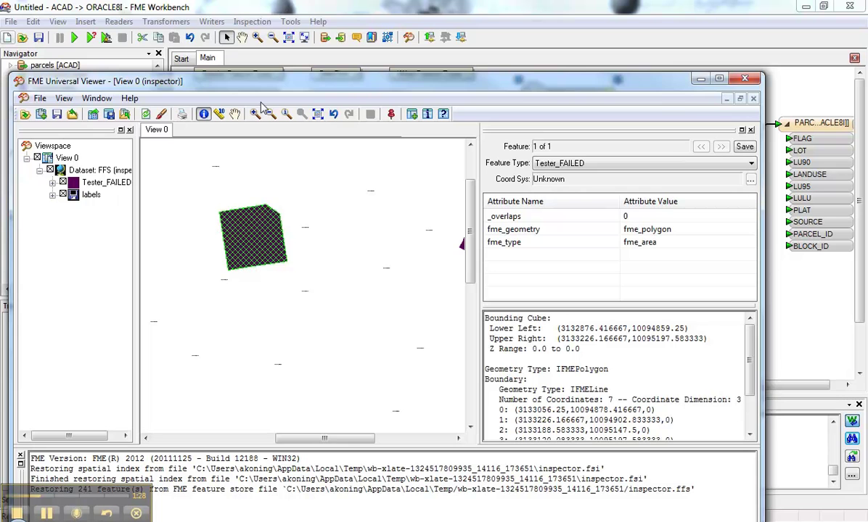
pyautogui.click(317, 114)
pyautogui.click(255, 114)
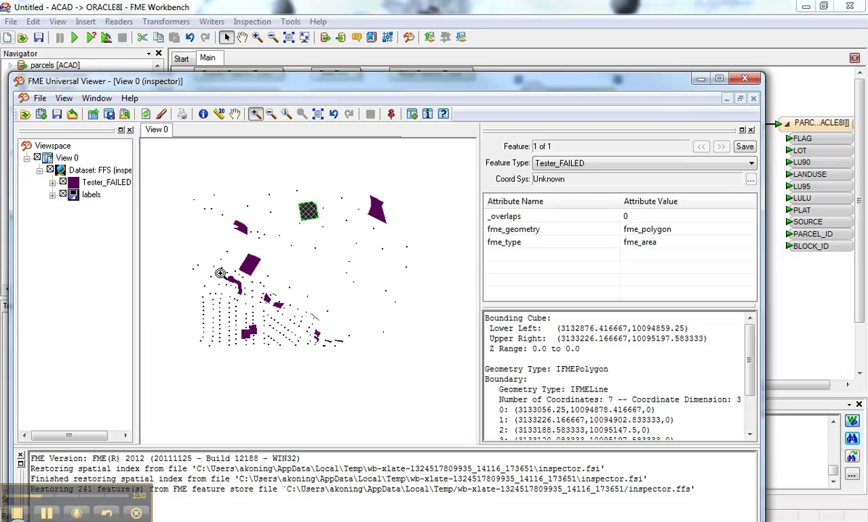
pyautogui.moveTo(238, 323); pyautogui.dragTo(270, 357)
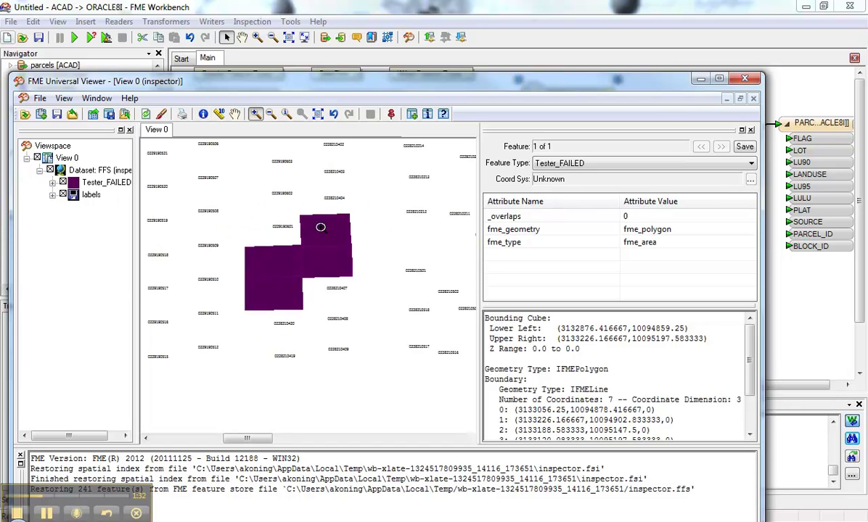
pyautogui.click(203, 116)
pyautogui.click(323, 228)
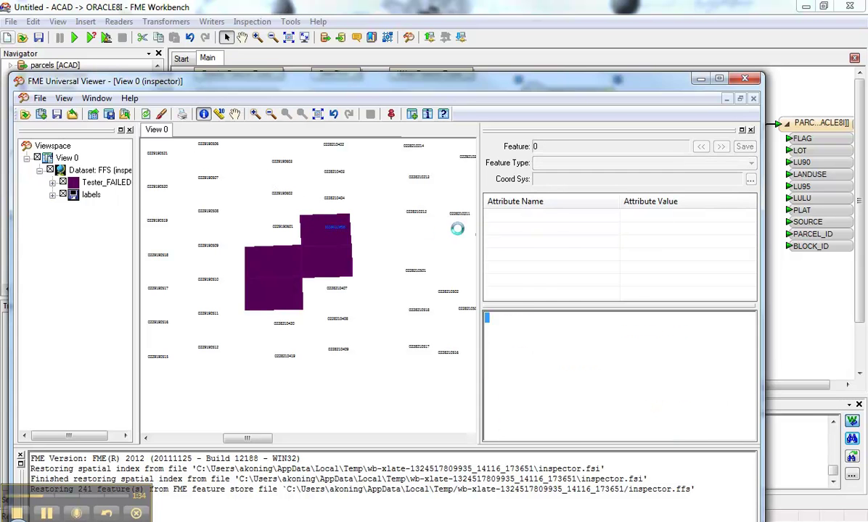
pyautogui.click(338, 249)
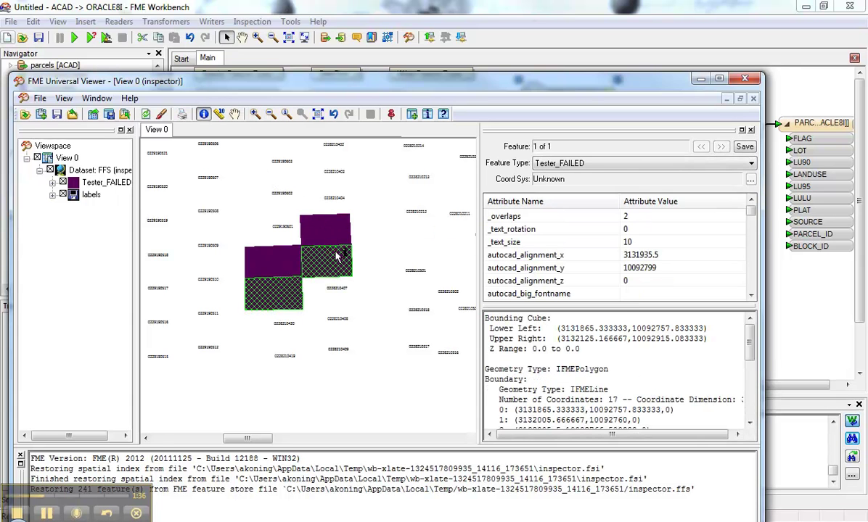
# - Toggle the labels and Tester_FAILED layers to compare them, then close the viewer
pyautogui.click(63, 194)
pyautogui.click(63, 194)
pyautogui.click(63, 183)
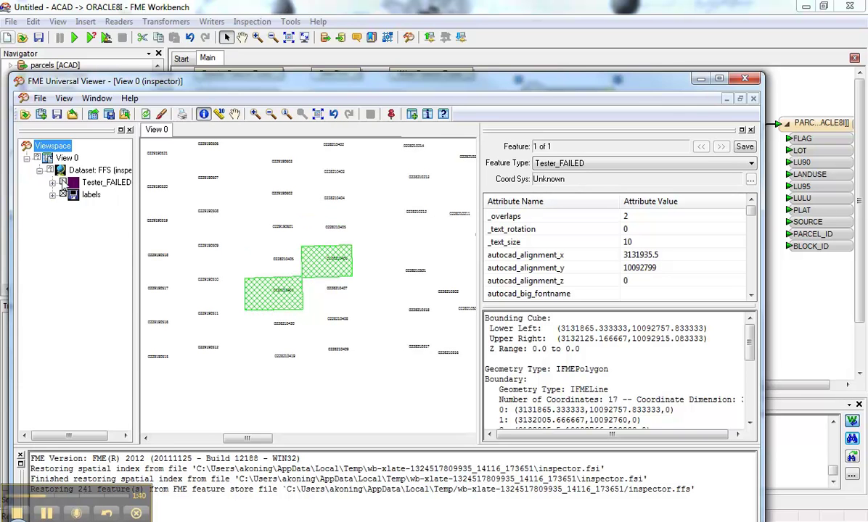
pyautogui.click(64, 183)
pyautogui.click(63, 183)
pyautogui.click(63, 183)
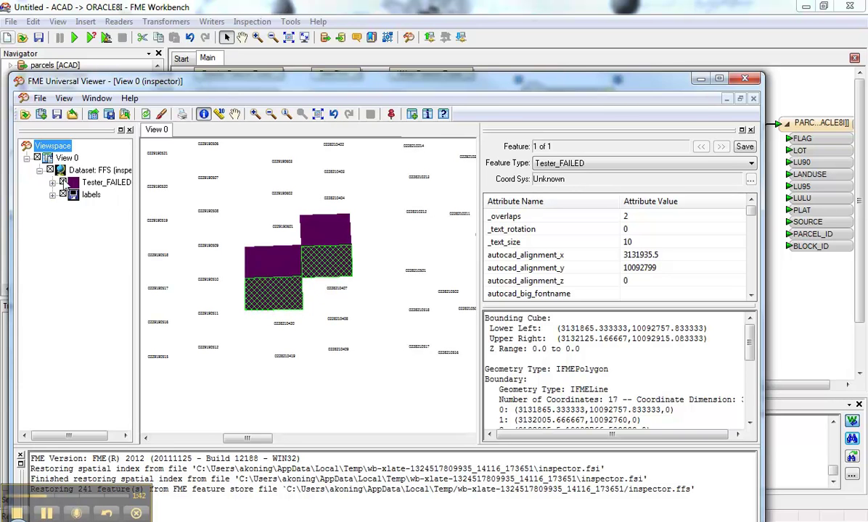
pyautogui.click(737, 81)
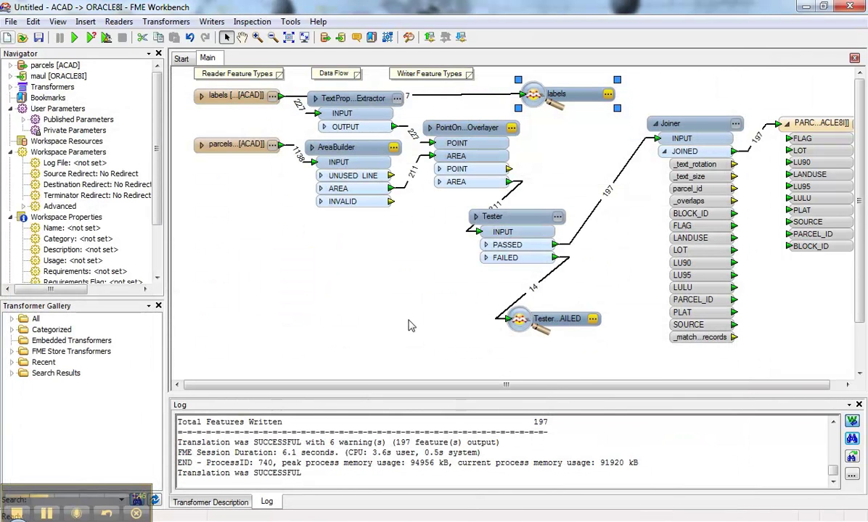
# - Delete the labels and Tester_FAILED inspectors and move the Tester up near the overlayer
pyautogui.press('Delete')
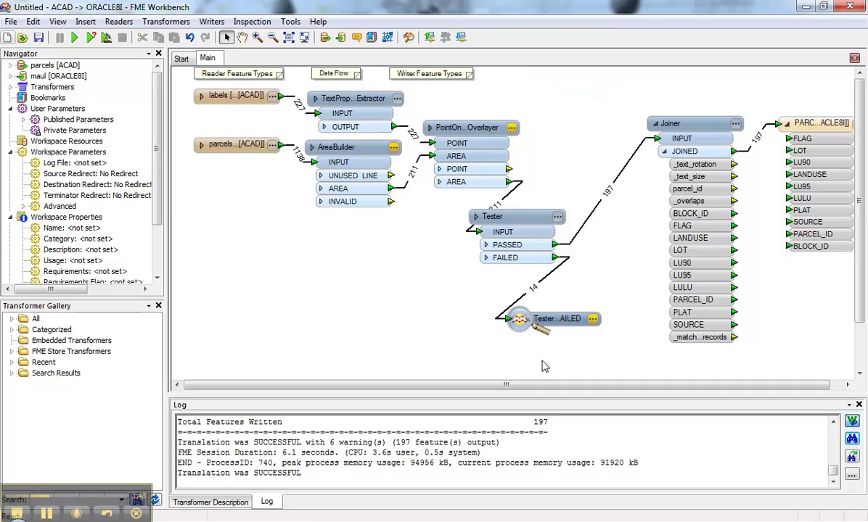
pyautogui.press('Delete')
pyautogui.moveTo(543, 251); pyautogui.dragTo(501, 240)
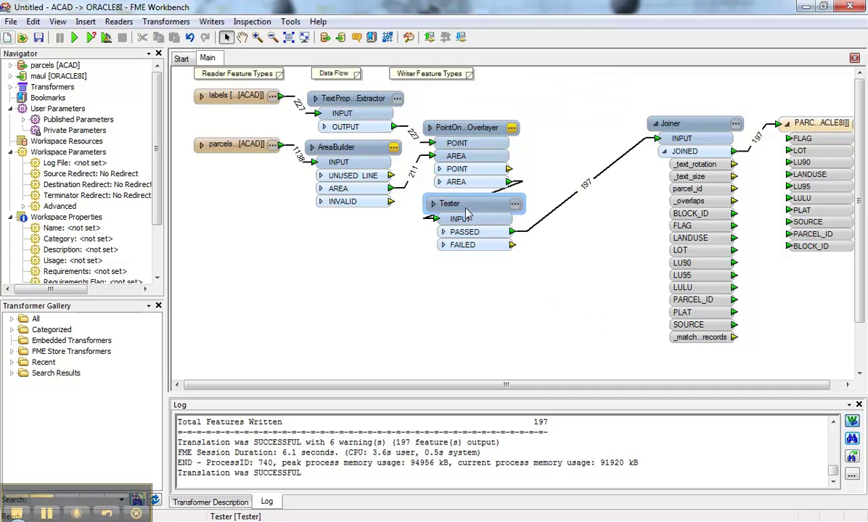
pyautogui.click(712, 127)
pyautogui.moveTo(709, 129)
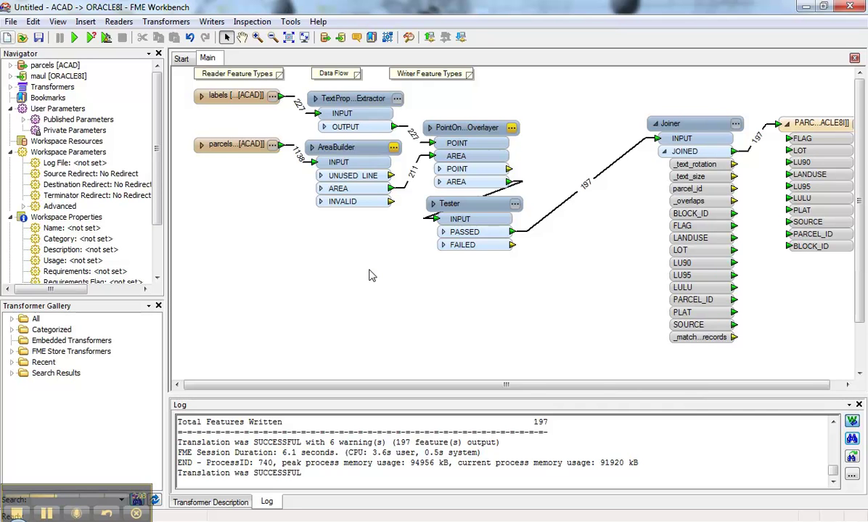
# - Insert an AreaCalculator on the Tester PASSED-to-Joiner link, keeping its default _area output
pyautogui.click(543, 222)
pyautogui.write('ar')
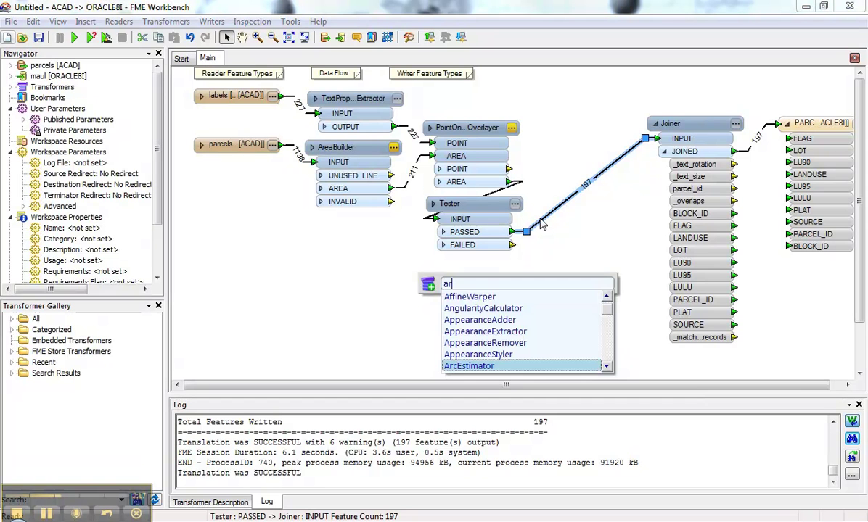
pyautogui.write('ea')
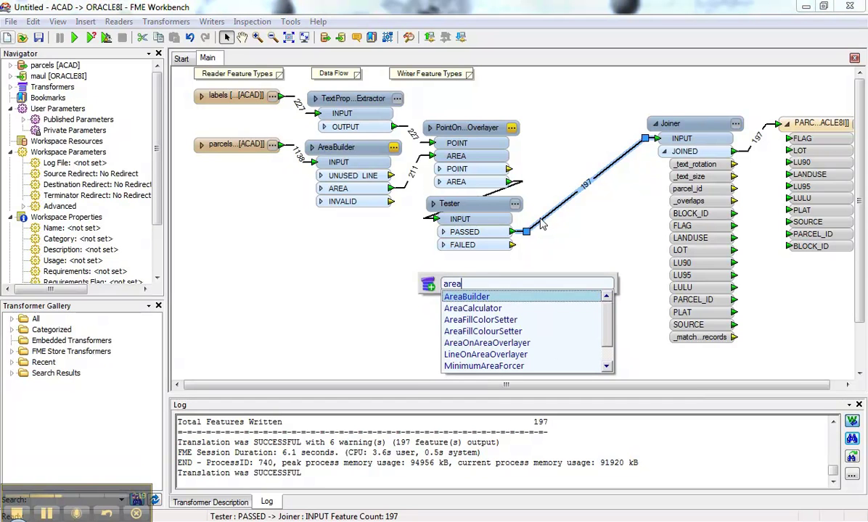
pyautogui.press('Down')
pyautogui.press('Return')
pyautogui.moveTo(606, 186); pyautogui.dragTo(608, 137)
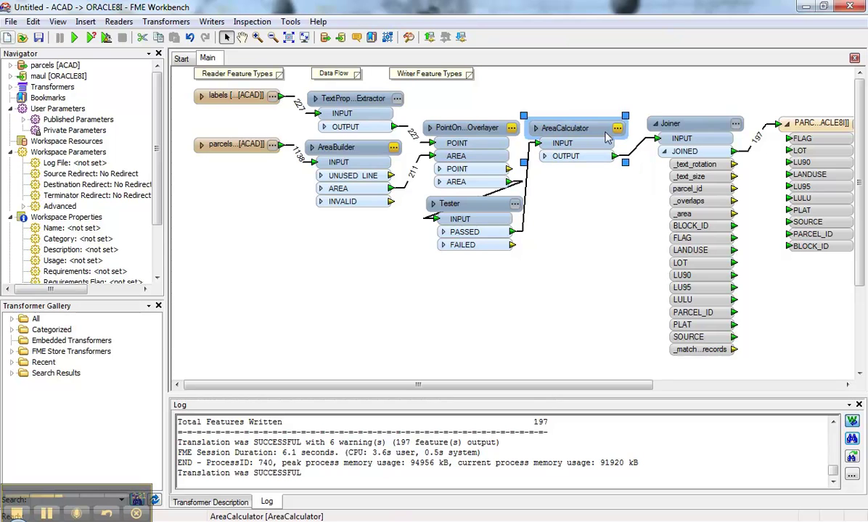
pyautogui.click(616, 129)
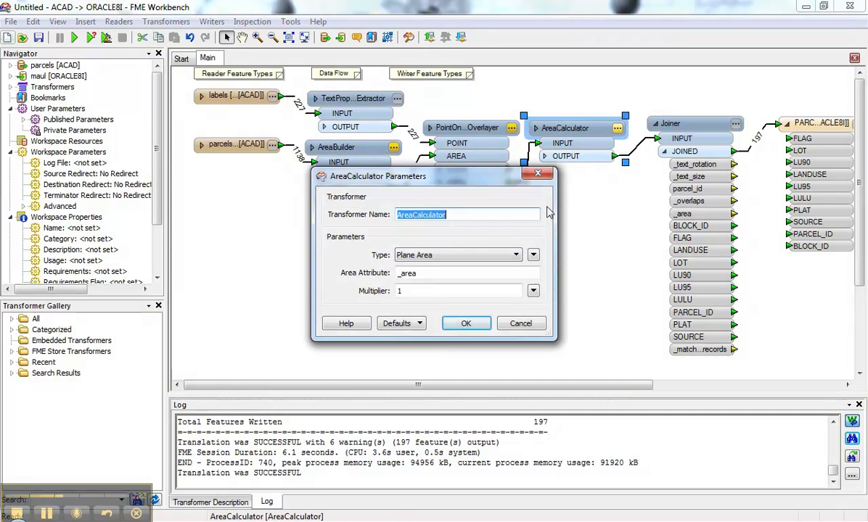
pyautogui.click(532, 325)
# - Add Tester_2 on the AreaCalculator-to-Joiner link and place it beside the AreaCalculator
pyautogui.write('test')
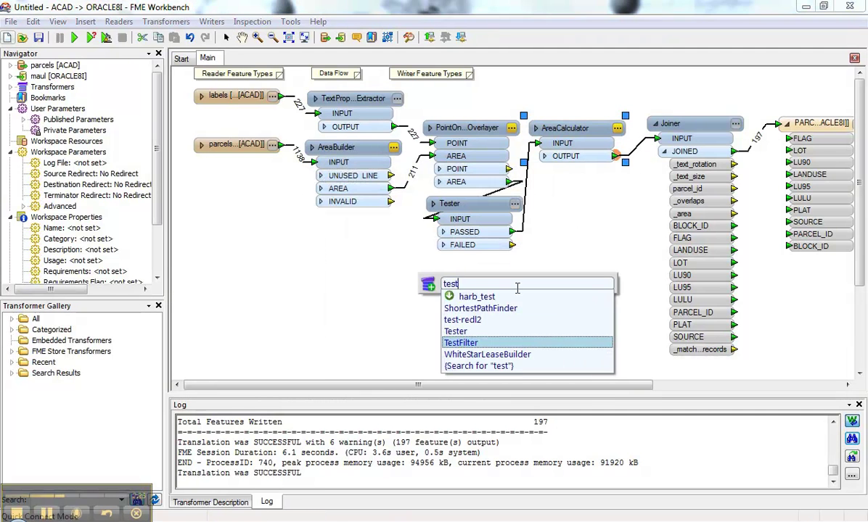
pyautogui.click(465, 331)
pyautogui.click(469, 331)
pyautogui.moveTo(687, 150); pyautogui.dragTo(553, 177)
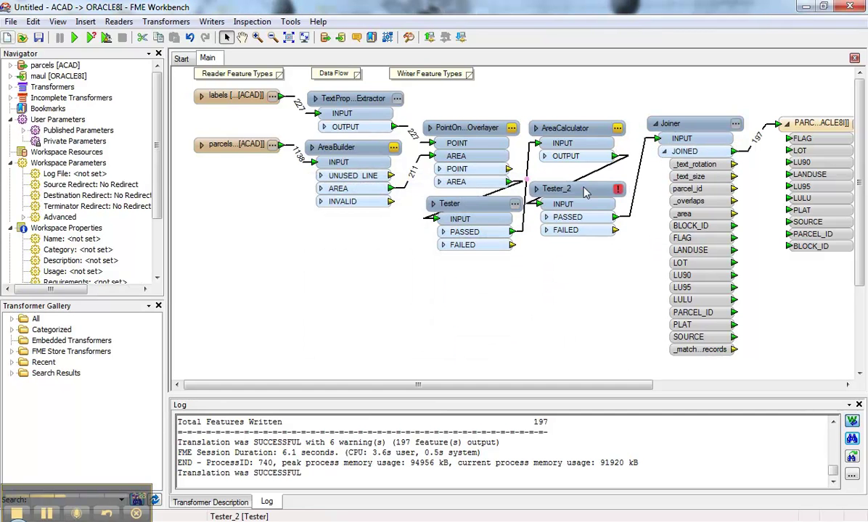
pyautogui.doubleClick(579, 176)
# - Set Tester_2's test condition to _area > 1
pyautogui.click(349, 266)
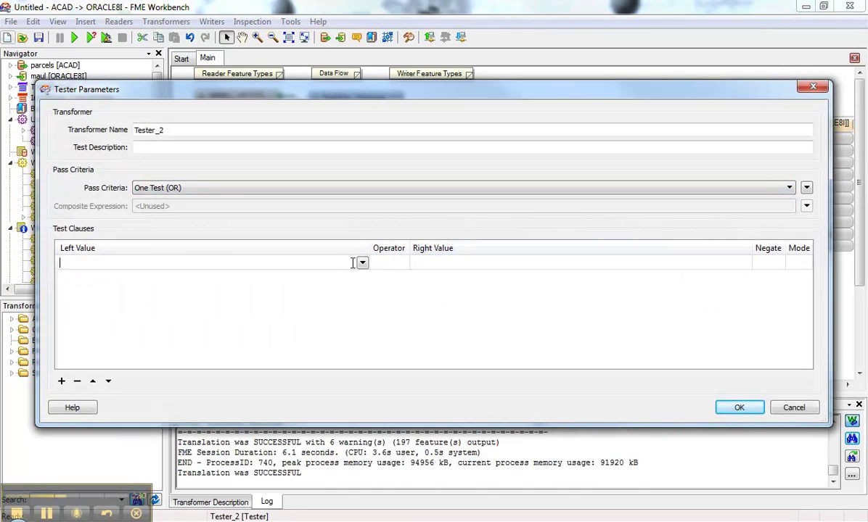
pyautogui.click(362, 263)
pyautogui.moveTo(385, 279)
pyautogui.click(506, 283)
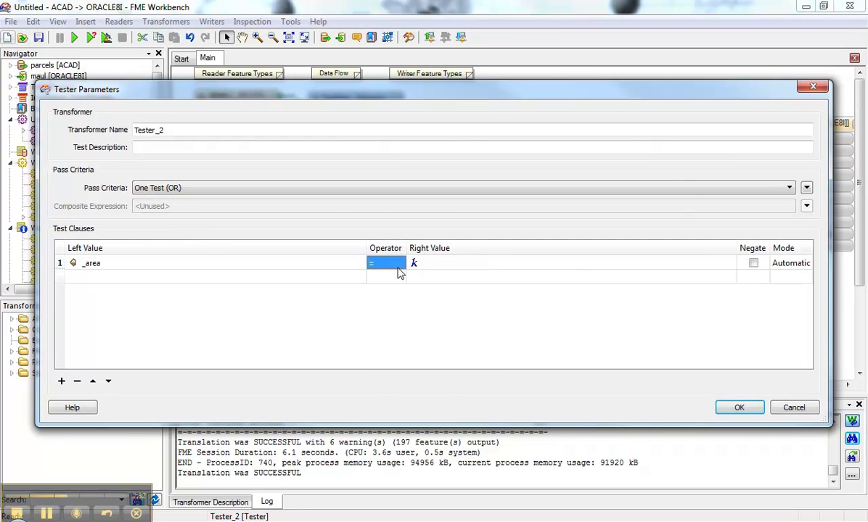
pyautogui.click(396, 266)
pyautogui.click(399, 264)
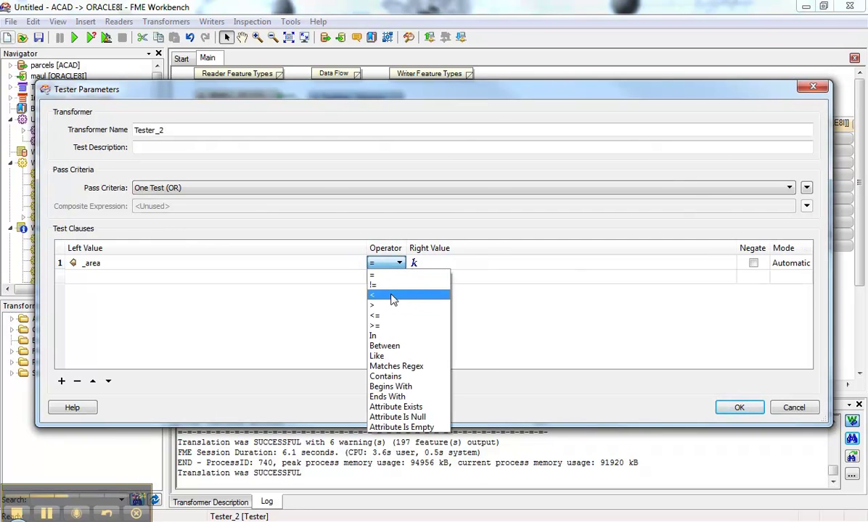
pyautogui.click(392, 305)
pyautogui.click(445, 264)
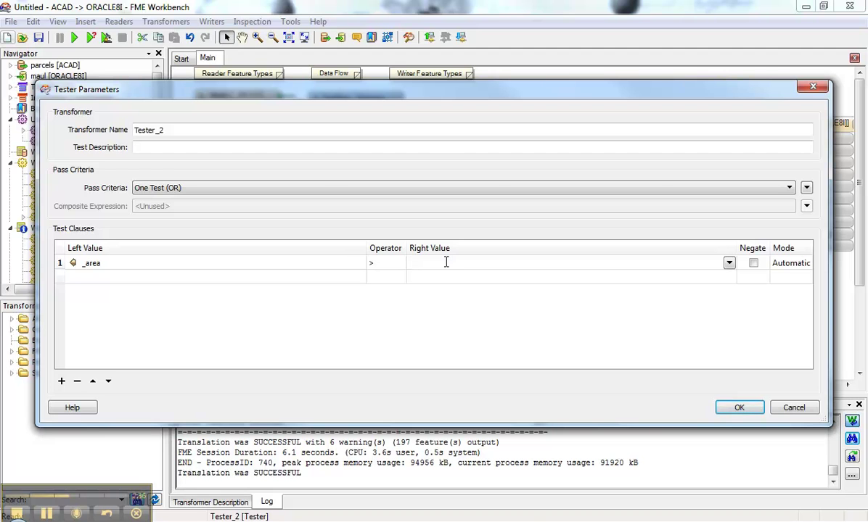
pyautogui.click(451, 313)
pyautogui.click(739, 407)
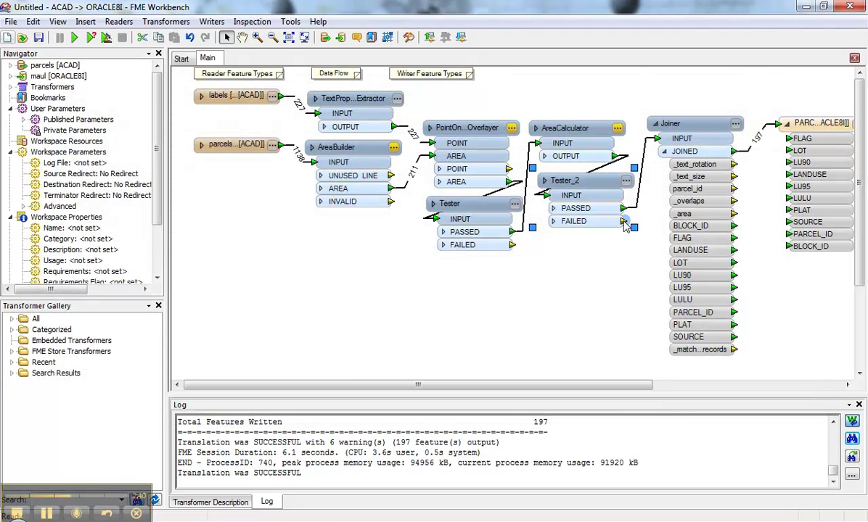
# - Add Loggers to Tester_2's FAILED, Tester's FAILED and AreaBuilder's INVALID outputs
pyautogui.moveTo(623, 220); pyautogui.dragTo(606, 303)
pyautogui.write('logger')
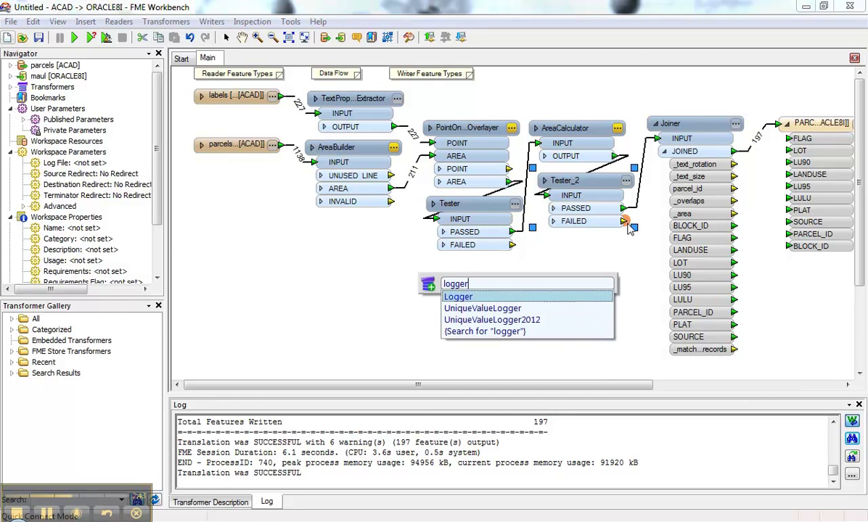
pyautogui.press('Return')
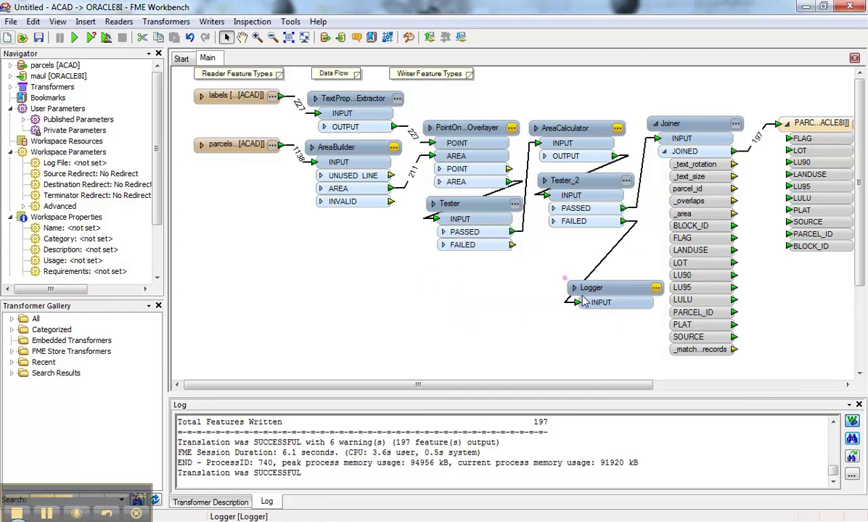
pyautogui.moveTo(519, 247); pyautogui.dragTo(435, 283)
pyautogui.write('log')
pyautogui.press('Return')
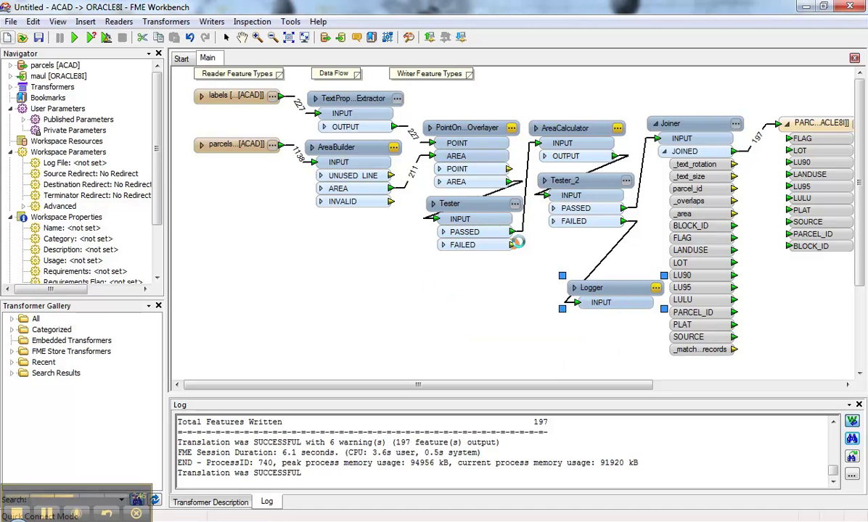
pyautogui.click(392, 203)
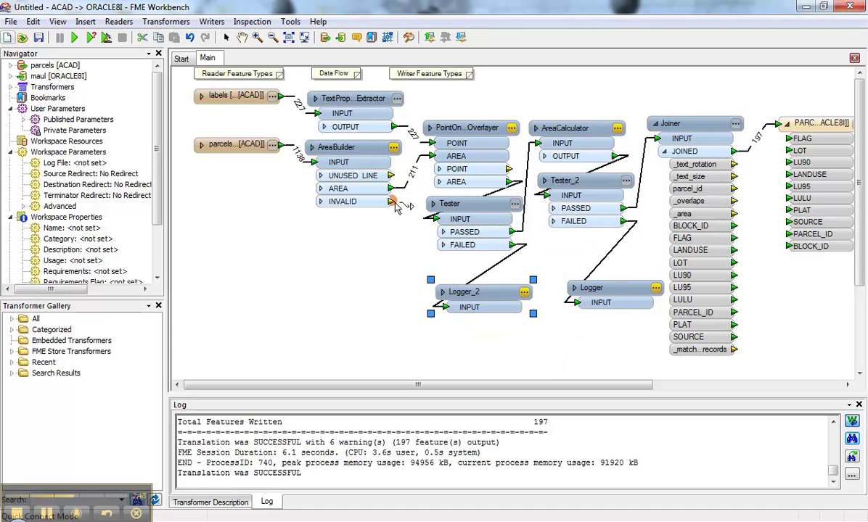
pyautogui.write('logger')
pyautogui.press('Return')
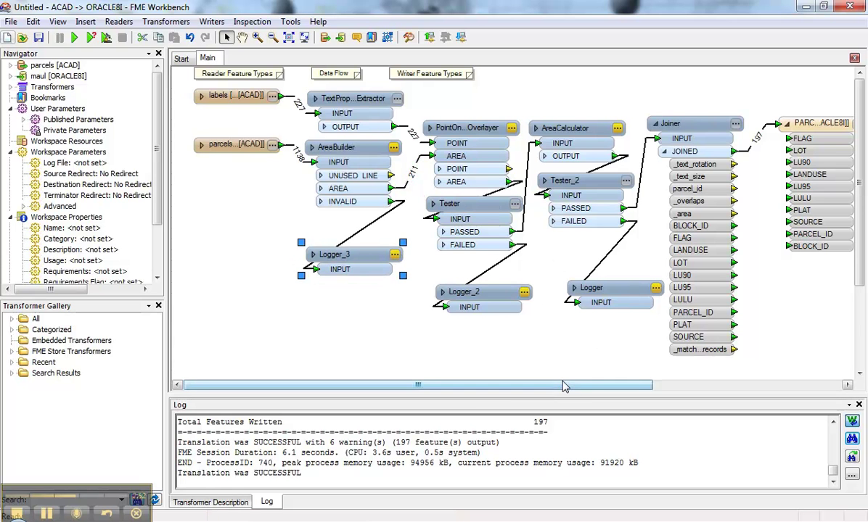
# - Rerun the translation, writing 197 parcels and logging 14 Tester failures
pyautogui.moveTo(564, 387); pyautogui.dragTo(599, 386)
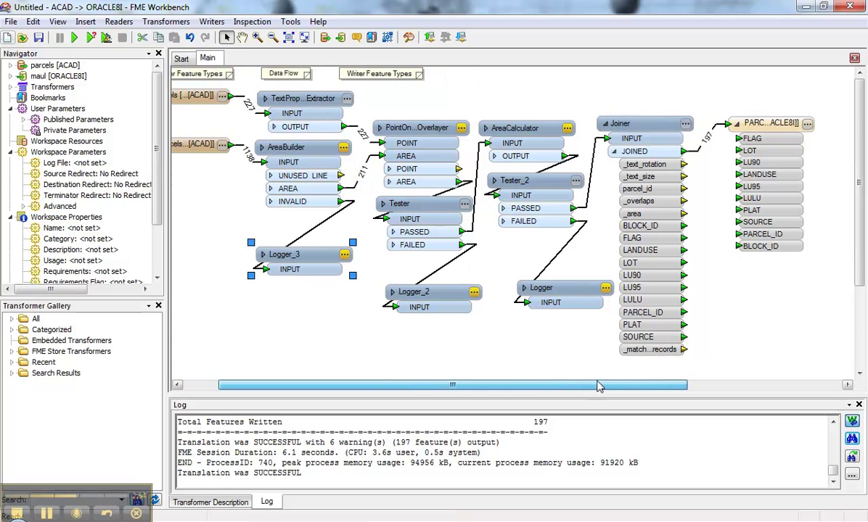
pyautogui.click(74, 37)
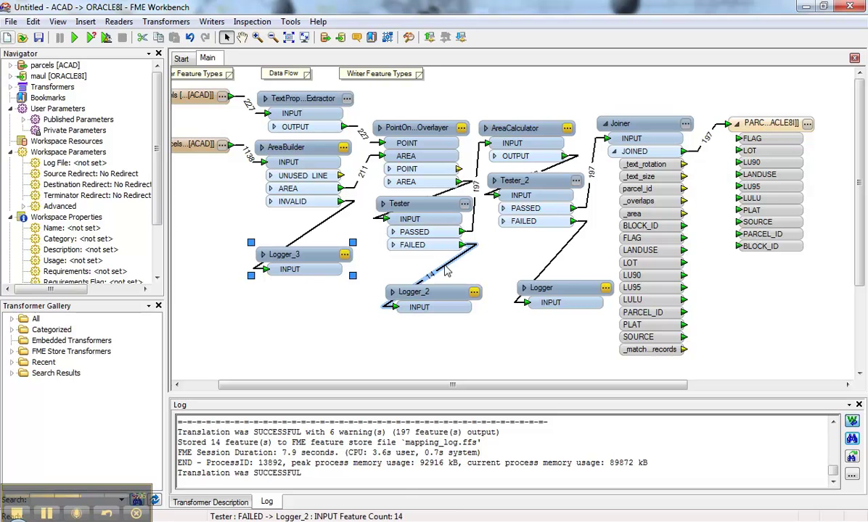
pyautogui.moveTo(445, 270)
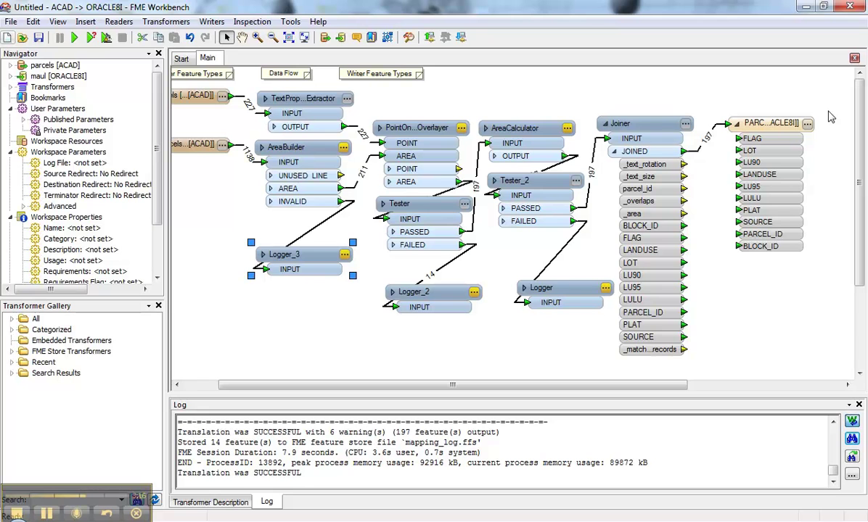
# - Start publishing to the local FME Server and create a new 'videodemo' repository
pyautogui.click(204, 222)
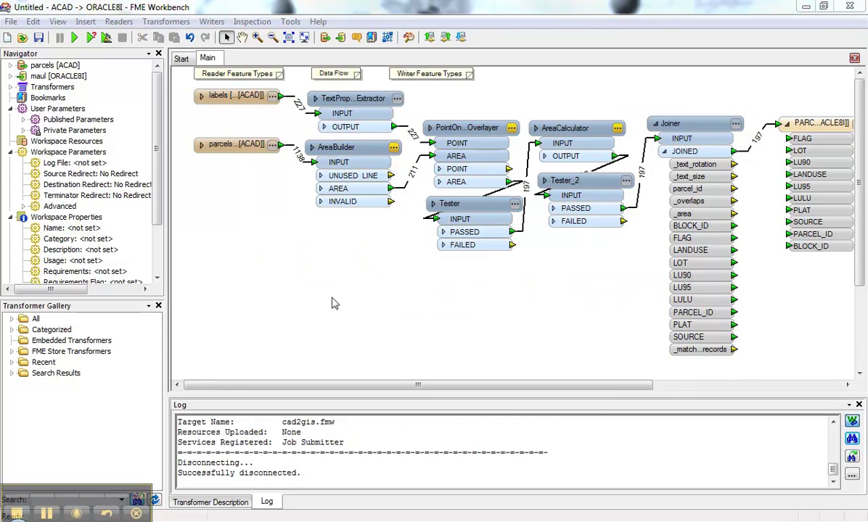
pyautogui.click(11, 21)
pyautogui.click(34, 84)
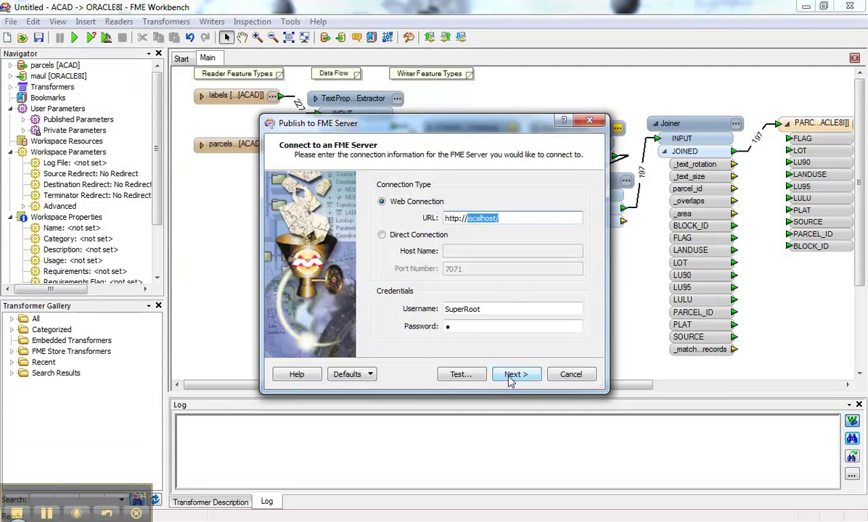
pyautogui.click(512, 376)
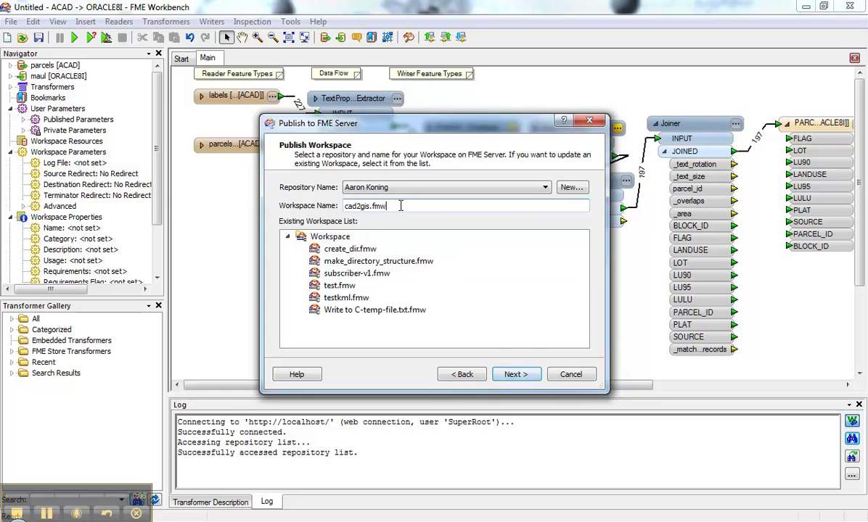
pyautogui.click(566, 188)
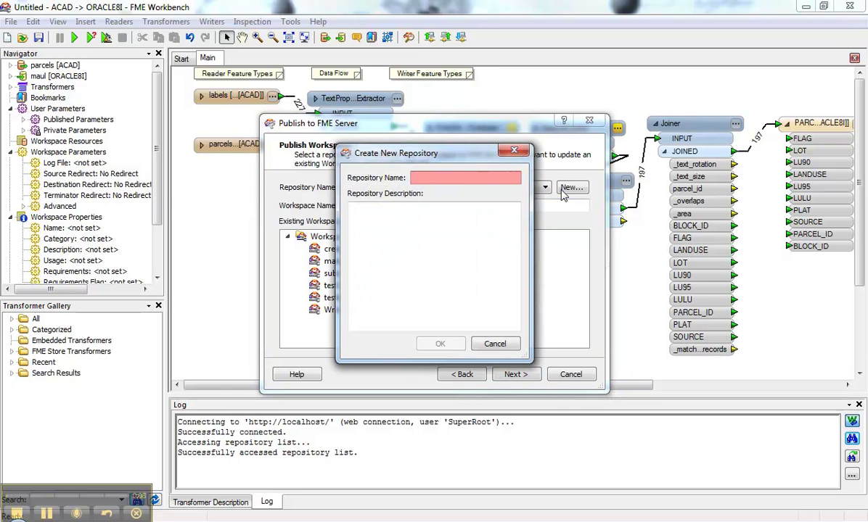
pyautogui.write('videodemo')
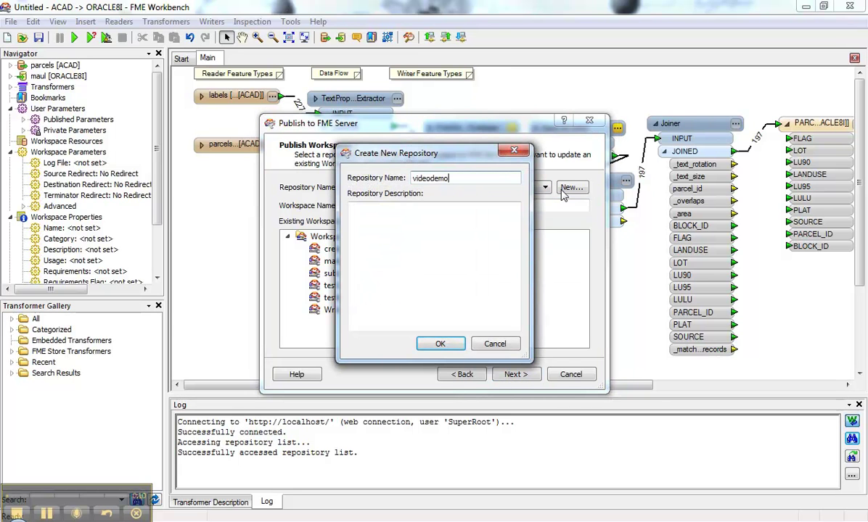
pyautogui.click(436, 345)
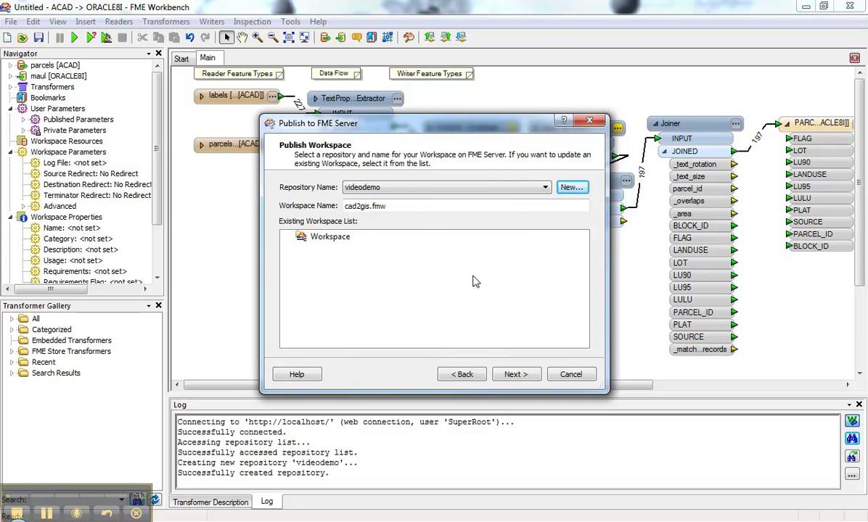
pyautogui.click(512, 375)
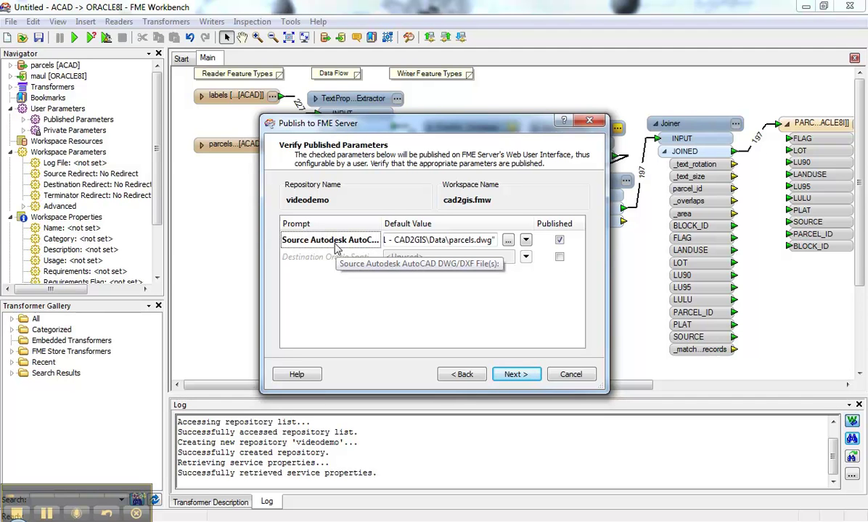
# - Skip uploading the Joiner's data file and publish cad2gis.fmw with the Job Submitter service
pyautogui.click(511, 374)
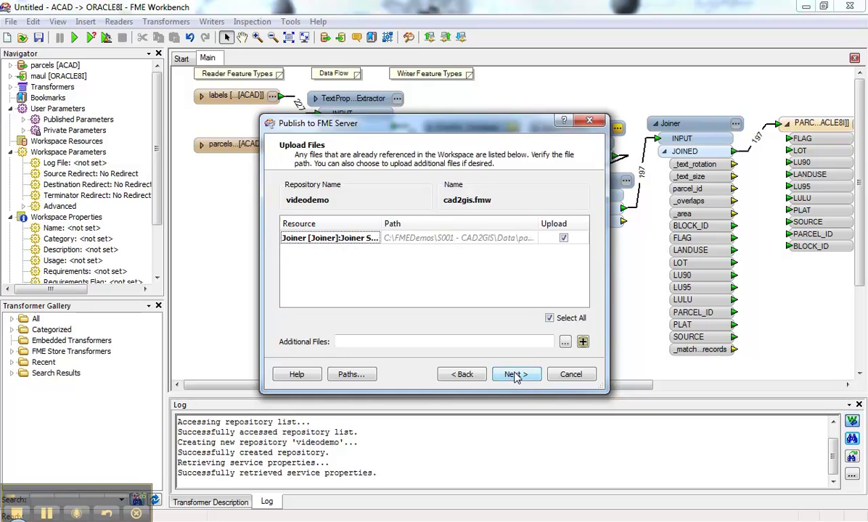
pyautogui.click(563, 238)
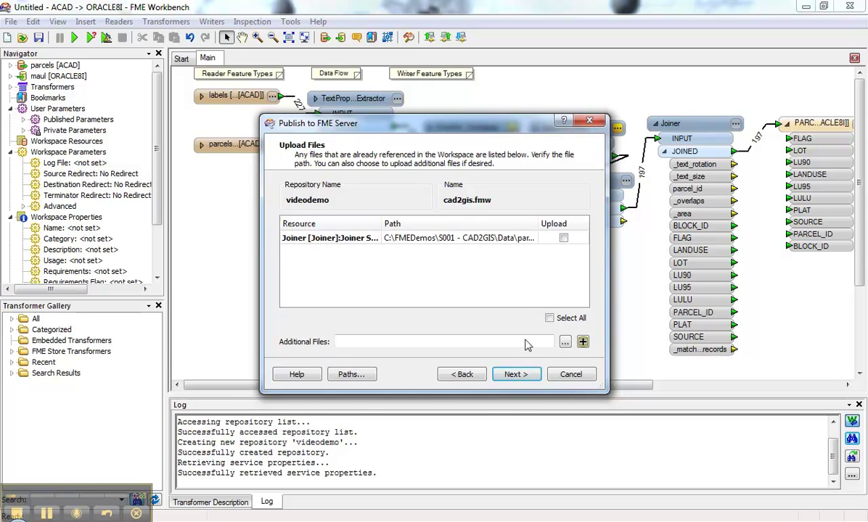
pyautogui.click(521, 376)
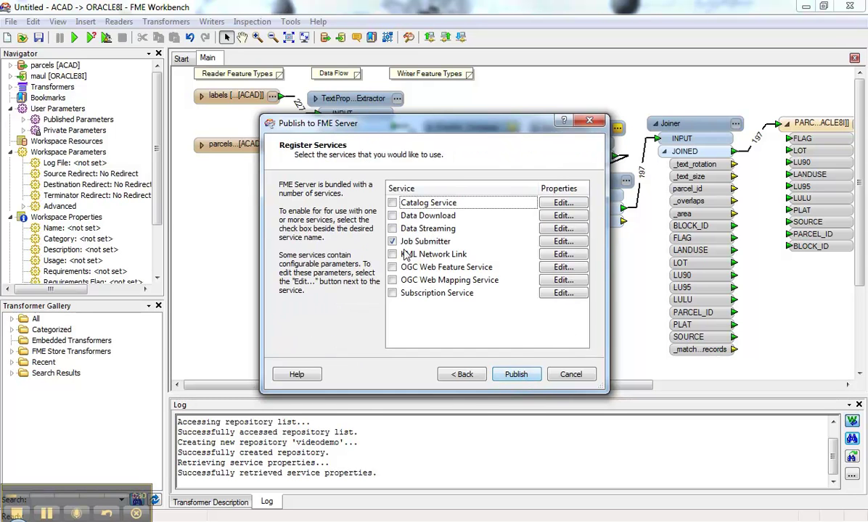
pyautogui.click(510, 375)
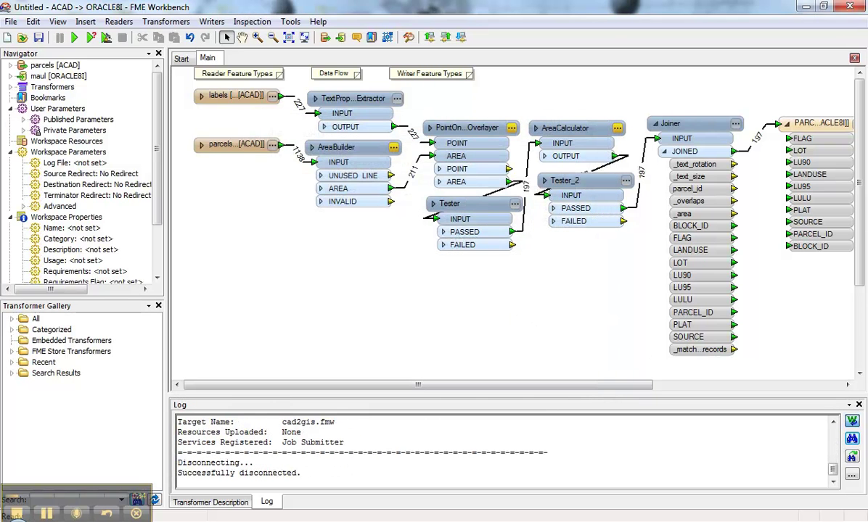
# - Maximize Firefox and log in to the FME Server web interface with the admin user name and password
pyautogui.hotkey('alt', 'Tab')
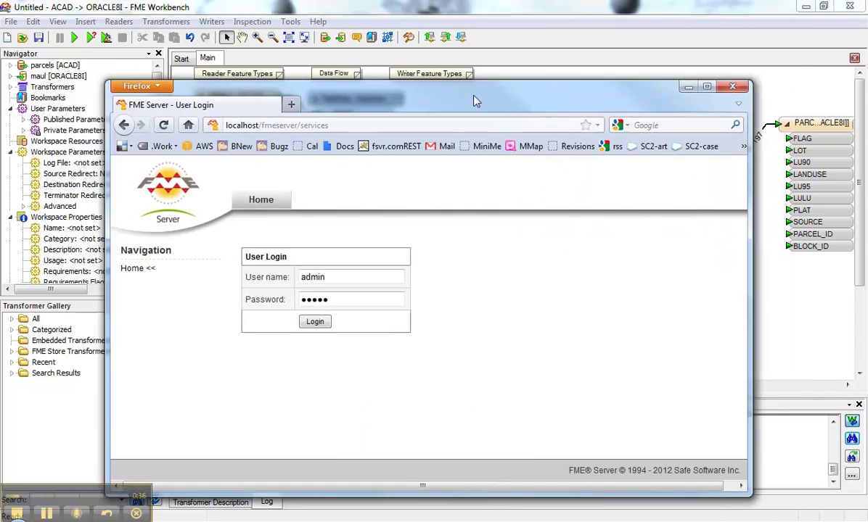
pyautogui.doubleClick(461, 53)
pyautogui.doubleClick(203, 182)
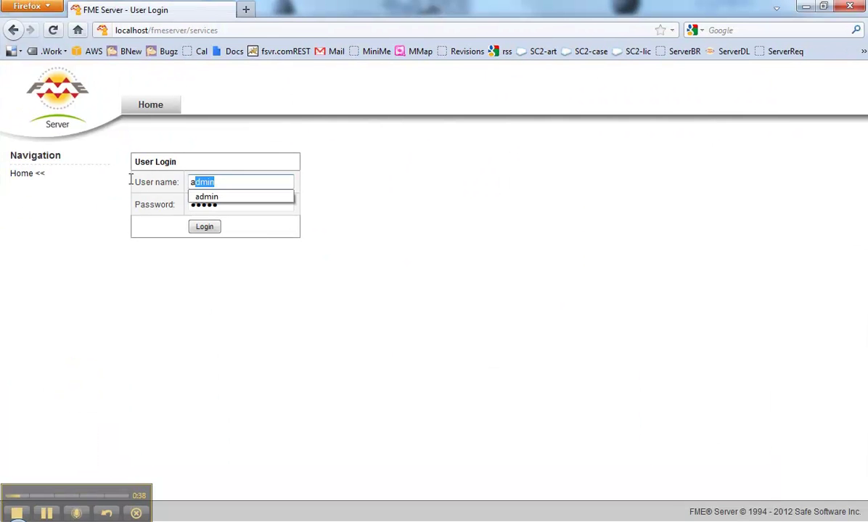
pyautogui.write('SuperRoot')
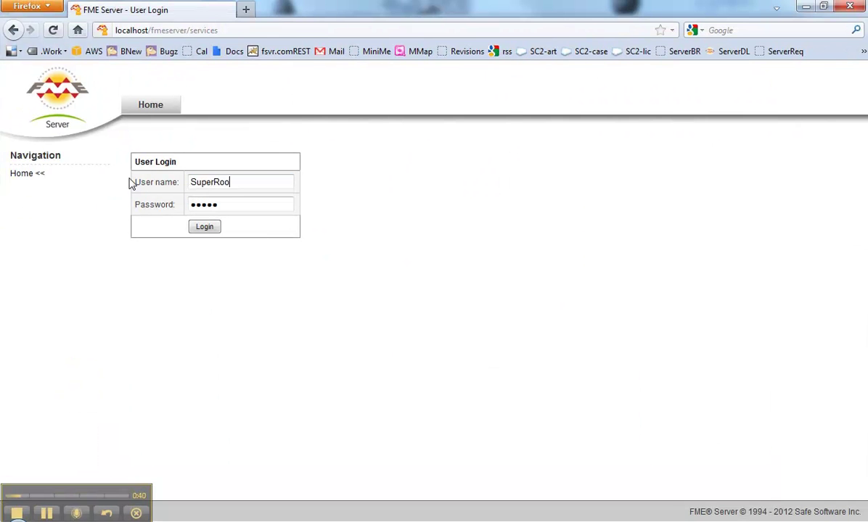
pyautogui.press('Tab')
pyautogui.write('s')
pyautogui.click(205, 227)
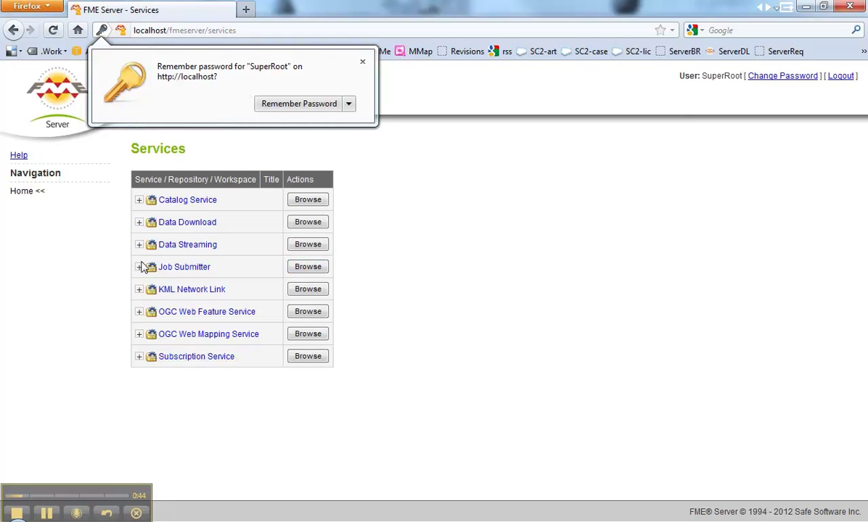
# - Open cad2gis.fmw's run page under Job Submitter > videodemo
pyautogui.click(139, 267)
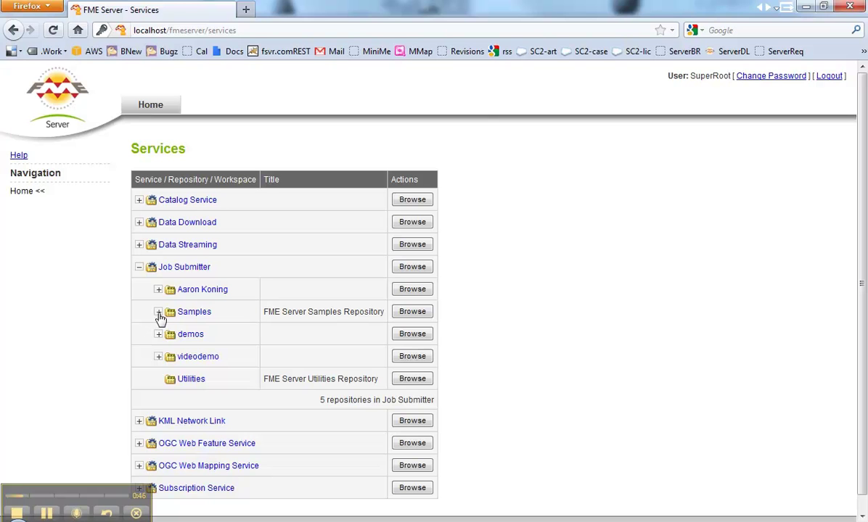
pyautogui.click(158, 357)
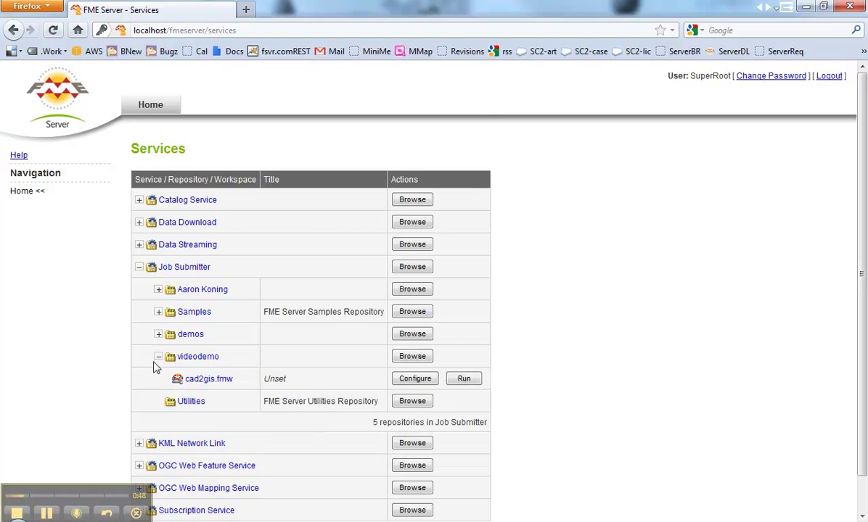
pyautogui.click(406, 379)
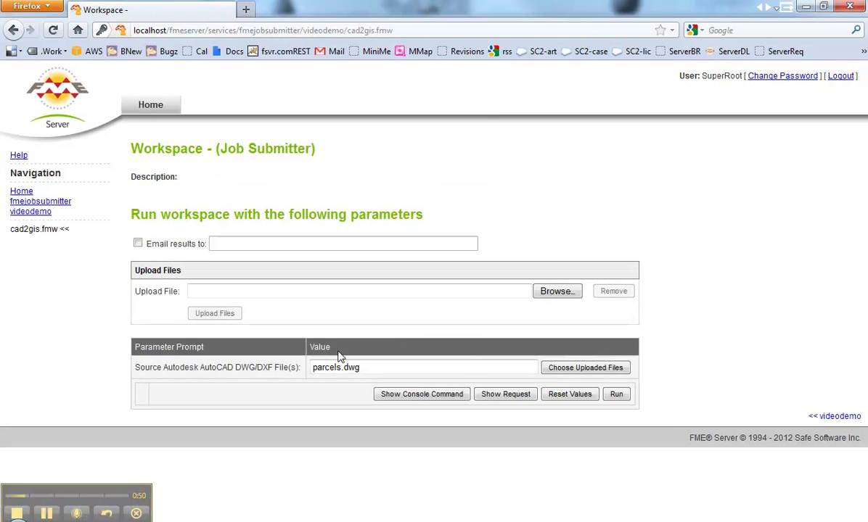
# - Upload parcels.dwg from the Data folder to FME Server
pyautogui.click(552, 291)
pyautogui.click(145, 122)
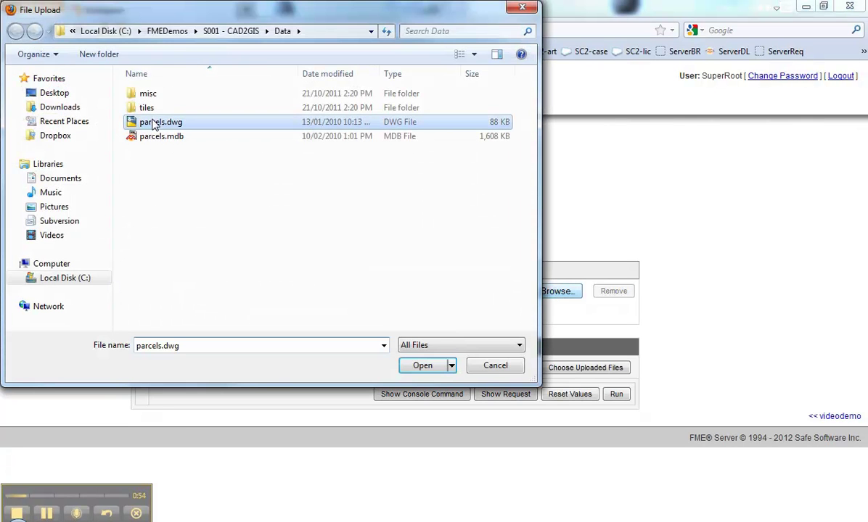
pyautogui.click(422, 365)
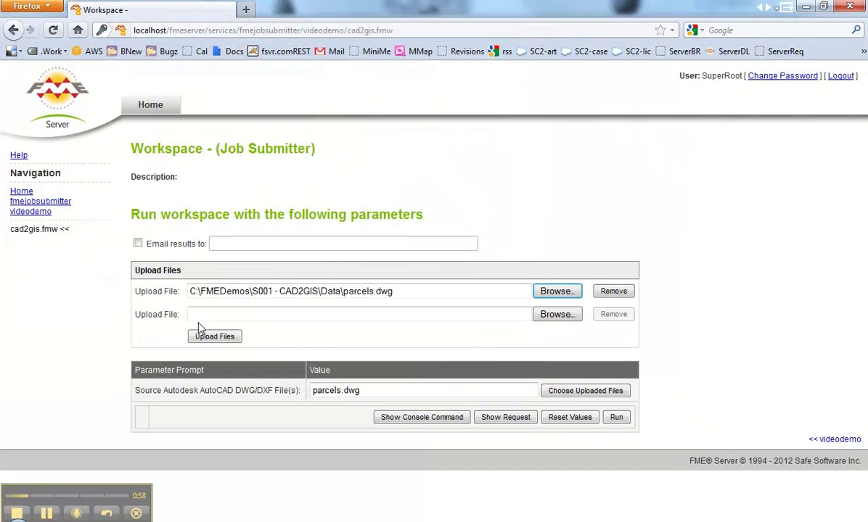
pyautogui.click(232, 340)
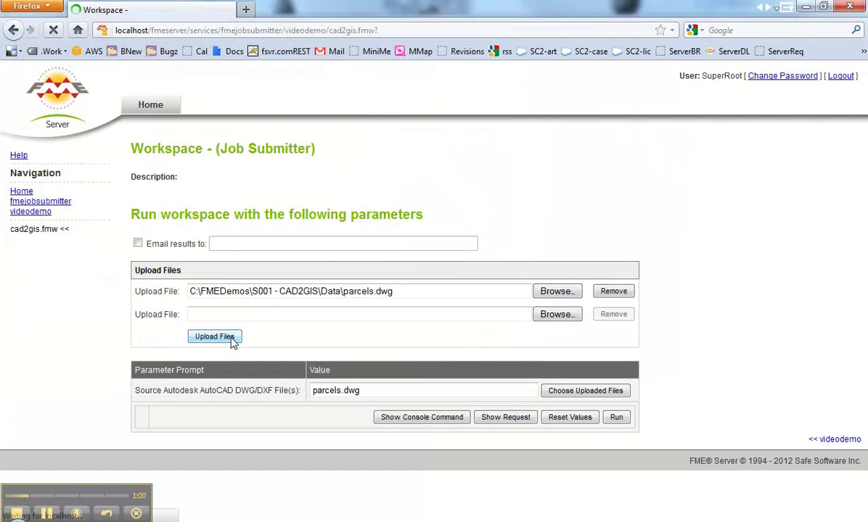
# - Make the uploaded parcels.dwg the AutoCAD source dataset and run cad2gis.fmw
pyautogui.click(563, 408)
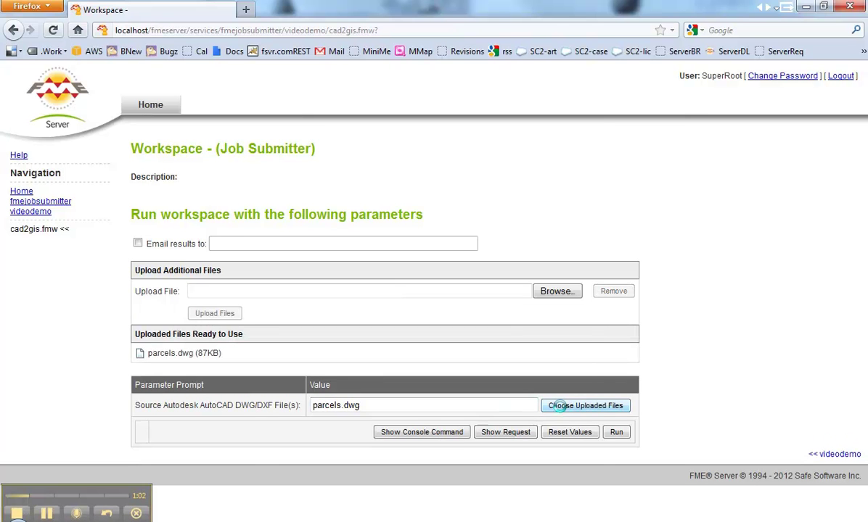
pyautogui.click(283, 169)
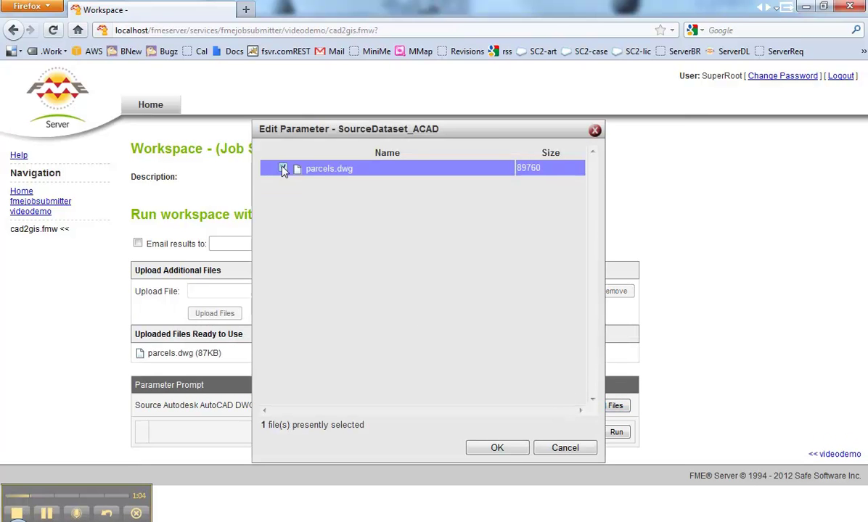
pyautogui.click(500, 449)
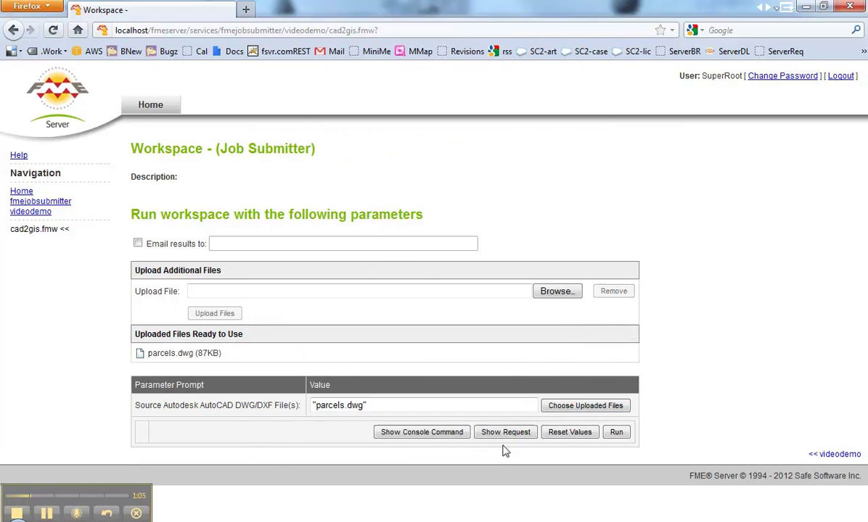
pyautogui.click(618, 432)
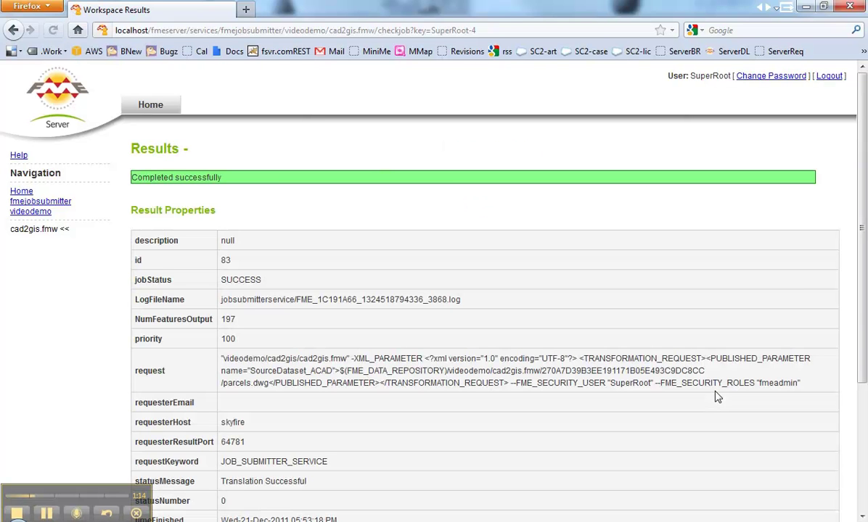
# - Confirm the Workspace Results page reports success with NumFeaturesOutput of 197
pyautogui.moveTo(252, 325)
pyautogui.mouseDown()
pyautogui.moveTo(217, 323)
pyautogui.moveTo(236, 322)
pyautogui.mouseUp()
pyautogui.click(247, 330)
# - Load localhost/fmeserver-admin in a new tab and select the Email_JobFailure notification subscription
pyautogui.click(245, 10)
pyautogui.write('localh9ost')
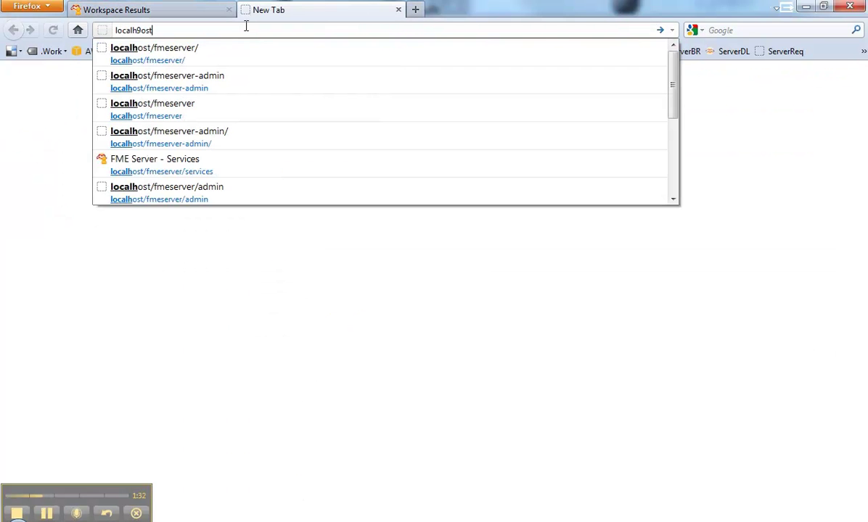
pyautogui.press('BackSpace')
pyautogui.press('BackSpace')
pyautogui.press('BackSpace')
pyautogui.press('BackSpace')
pyautogui.write('ost/')
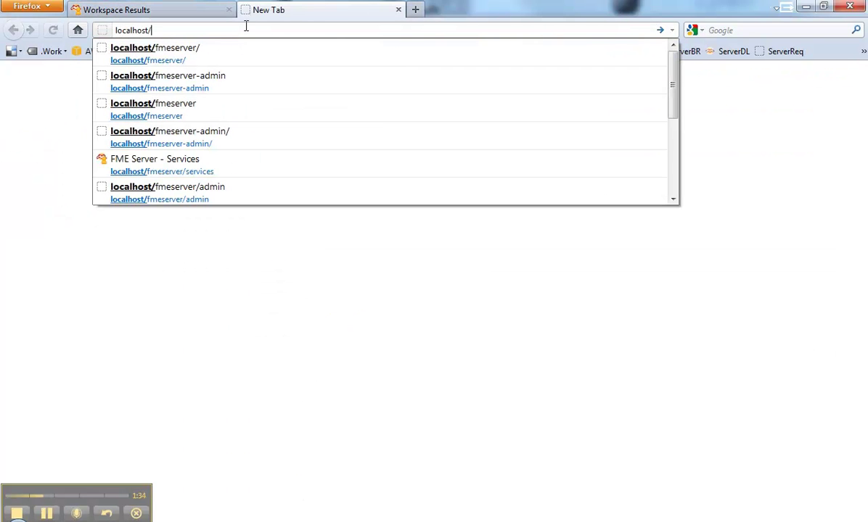
pyautogui.write('fm,e')
pyautogui.press('BackSpace')
pyautogui.press('BackSpace')
pyautogui.write('e')
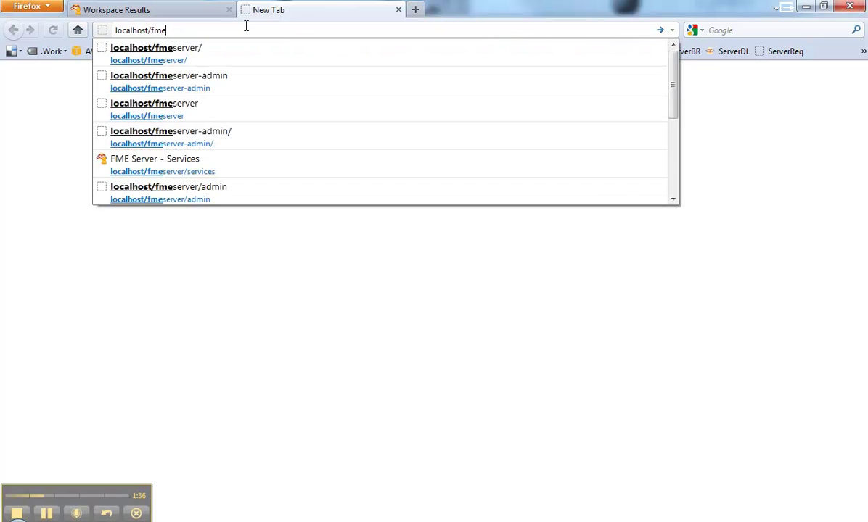
pyautogui.press('Down')
pyautogui.press('Down')
pyautogui.press('Return')
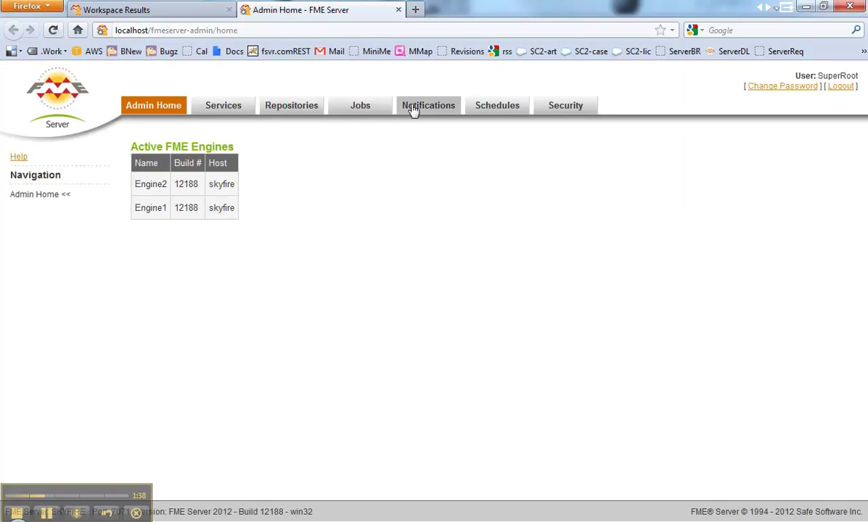
pyautogui.click(428, 109)
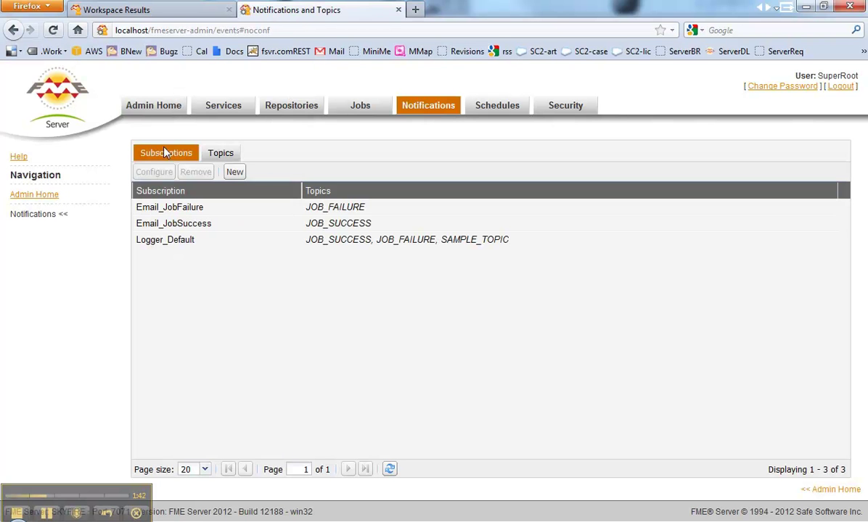
pyautogui.click(166, 209)
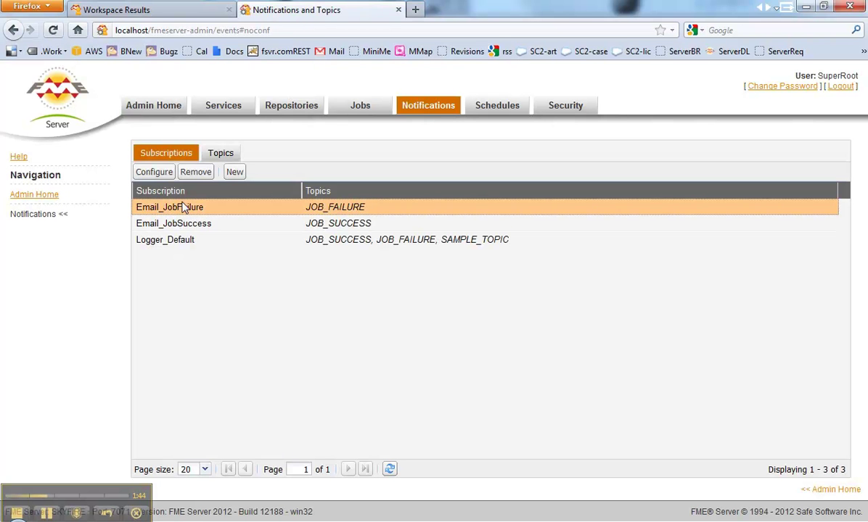
# - Set Email_JobFailure's SMTP server to smtp.gmail.com, port 465, with the sender account and its password
pyautogui.click(154, 173)
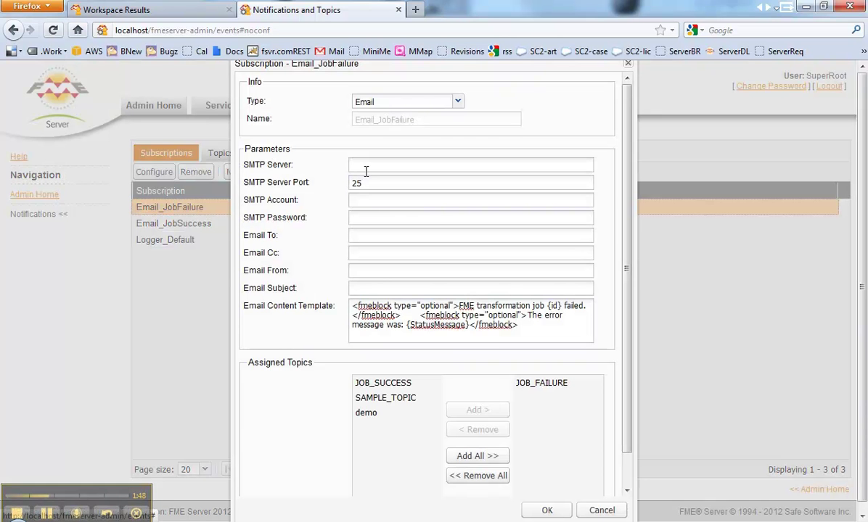
pyautogui.click(370, 168)
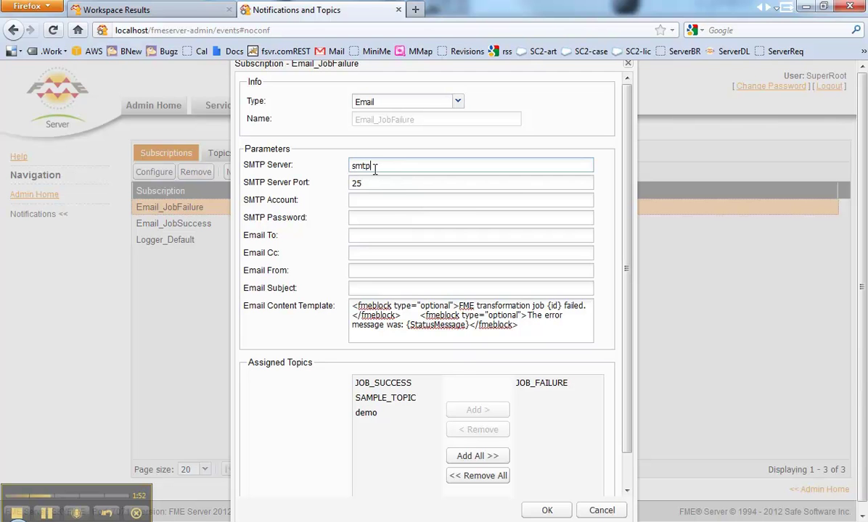
pyautogui.write('smtp.gmail.com')
pyautogui.press('Tab')
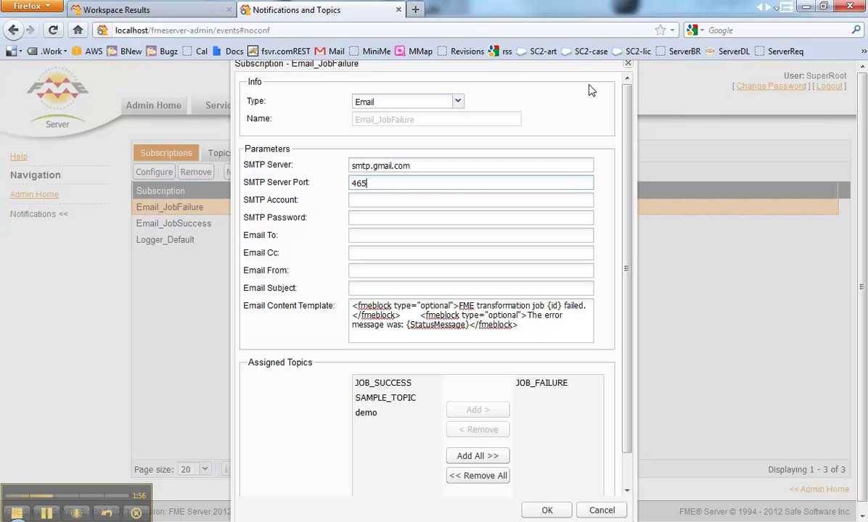
pyautogui.write('465')
pyautogui.press('Tab')
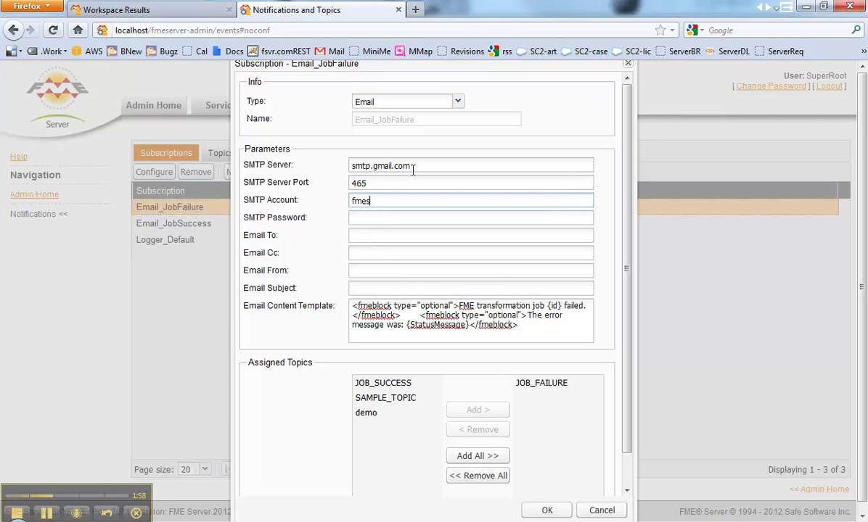
pyautogui.press('Tab')
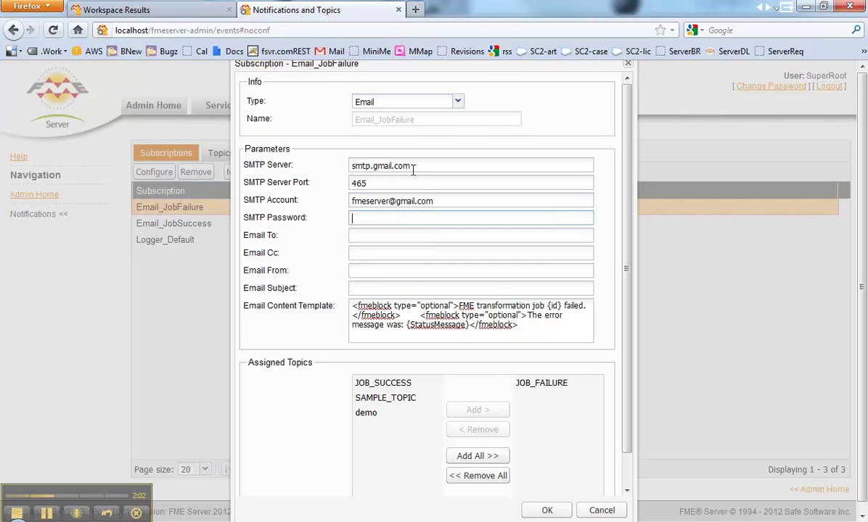
pyautogui.write('••••••••••')
# - Enter the recipient and sender addresses, subject 'Job has encountered an error', and save the subscription
pyautogui.press('Tab')
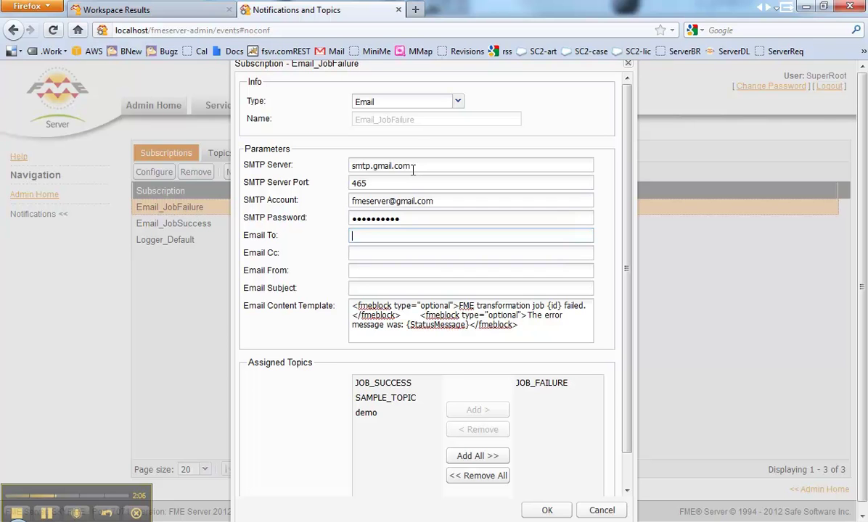
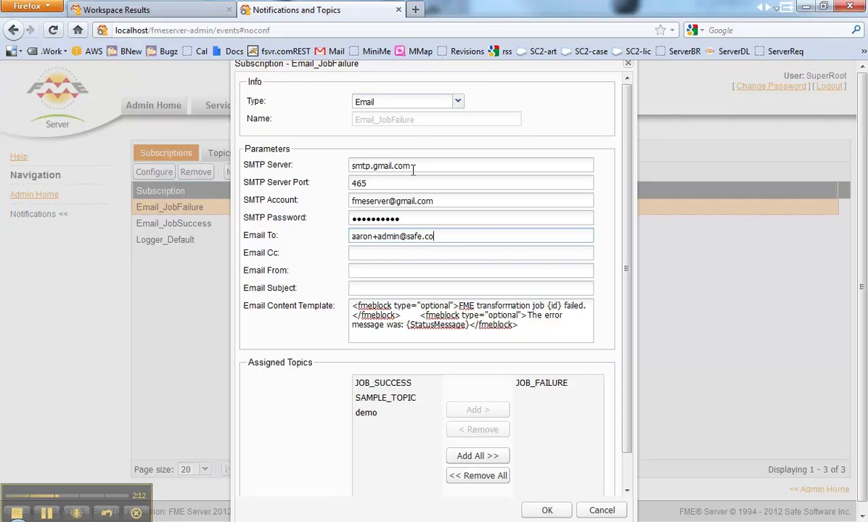
pyautogui.press('Tab')
pyautogui.click(367, 271)
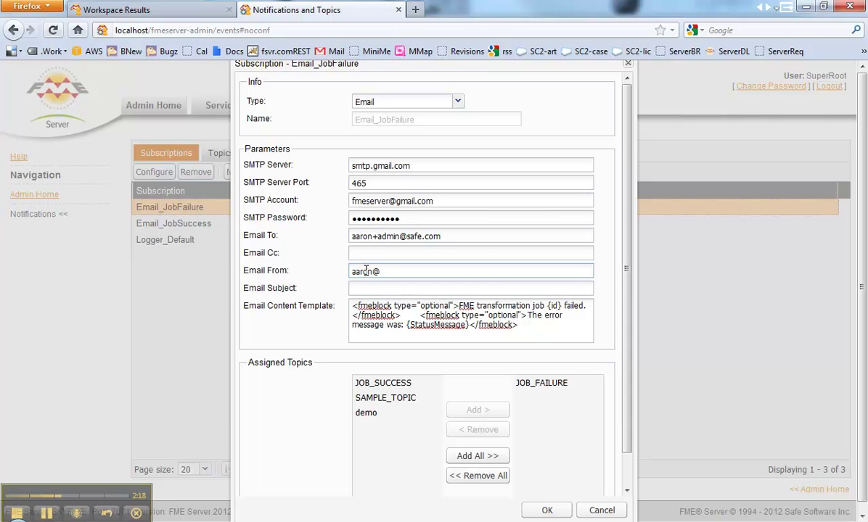
pyautogui.click(367, 285)
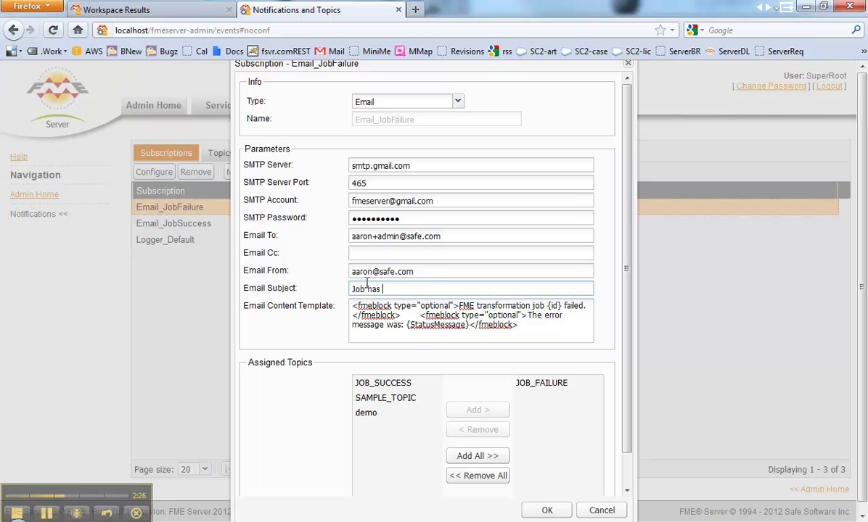
pyautogui.write('Job has encountered an error')
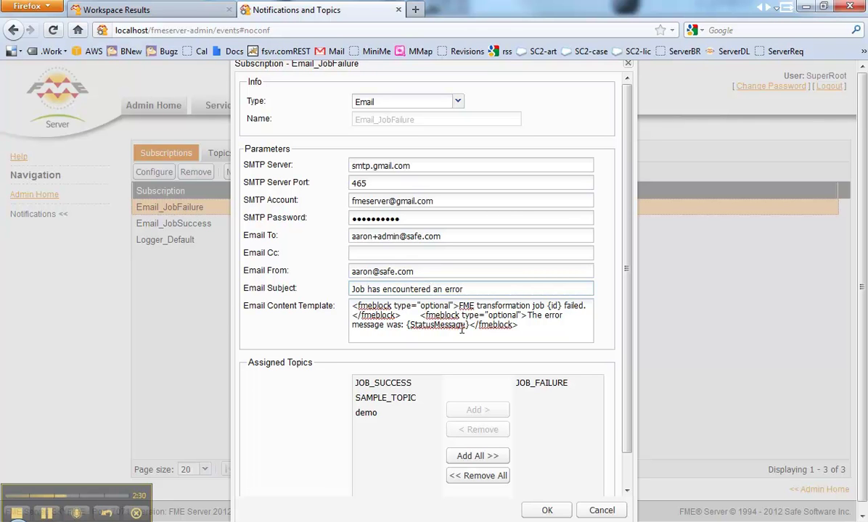
pyautogui.click(548, 512)
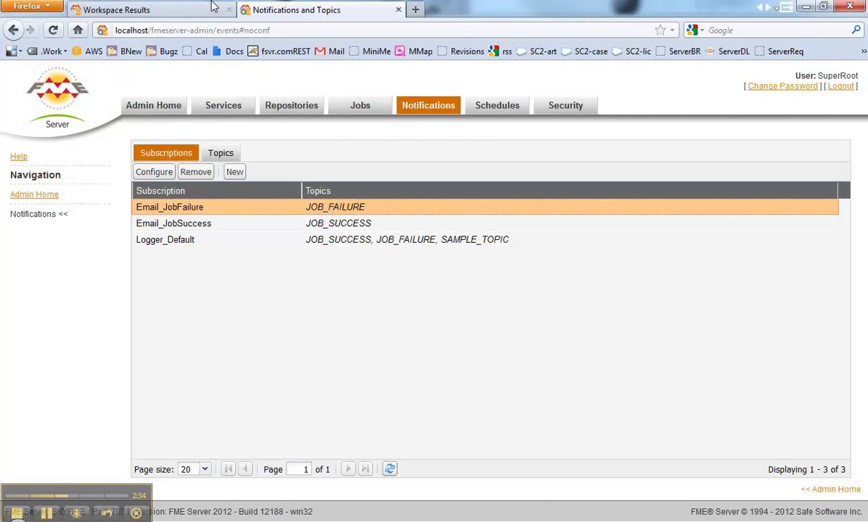
# - Back on the cad2gis.fmw run page, enable e-mailing the results to the recipient's address
pyautogui.click(180, 13)
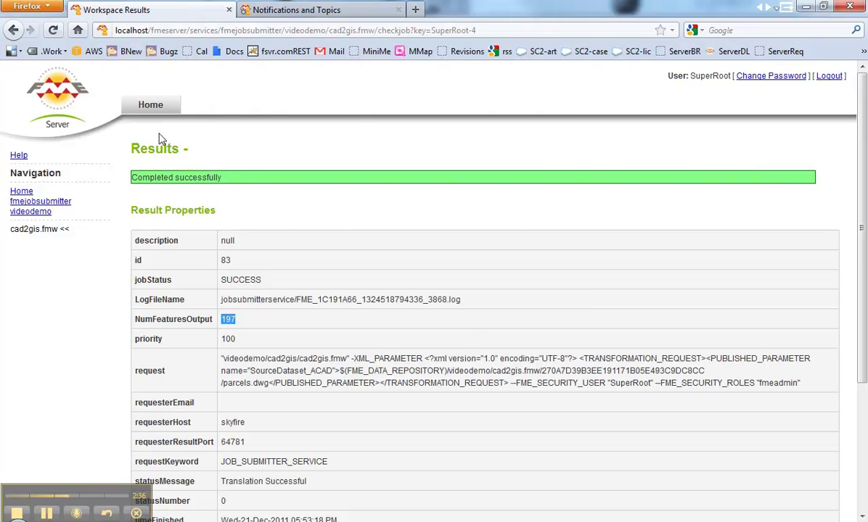
pyautogui.click(13, 30)
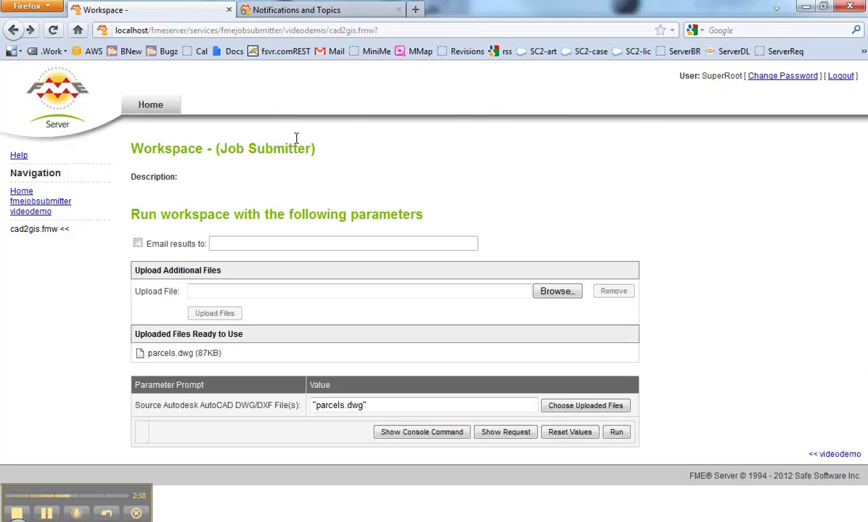
pyautogui.click(140, 245)
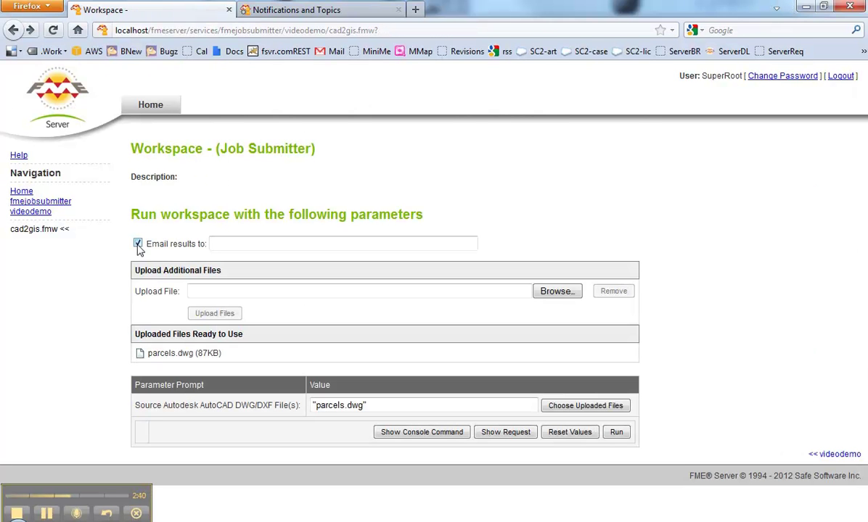
pyautogui.click(218, 244)
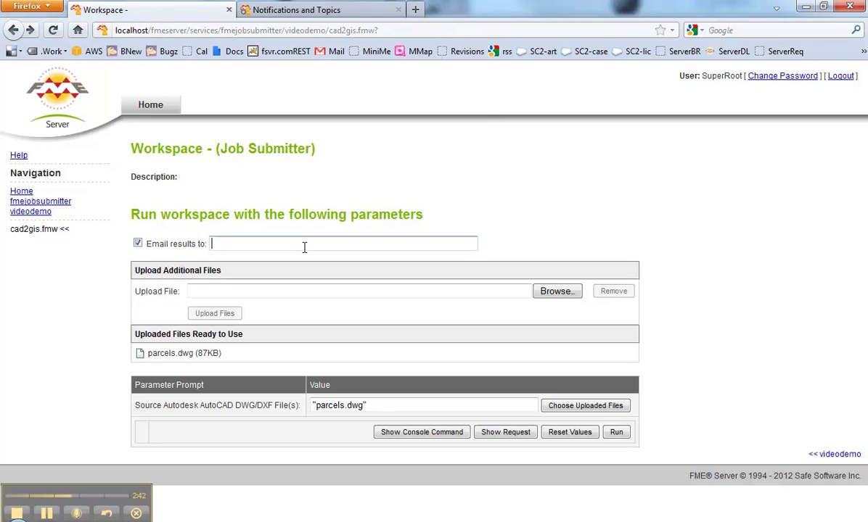
pyautogui.write('aaron')
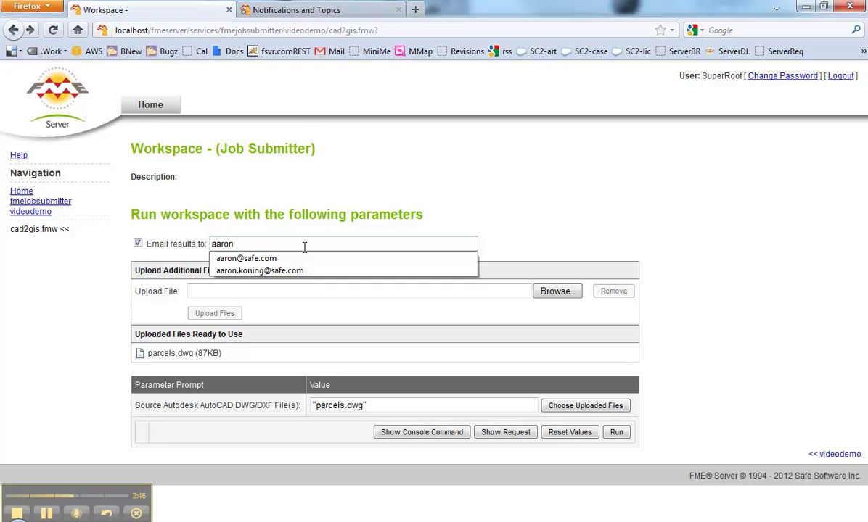
pyautogui.write('.')
pyautogui.press('BackSpace')
pyautogui.write('@example.com')
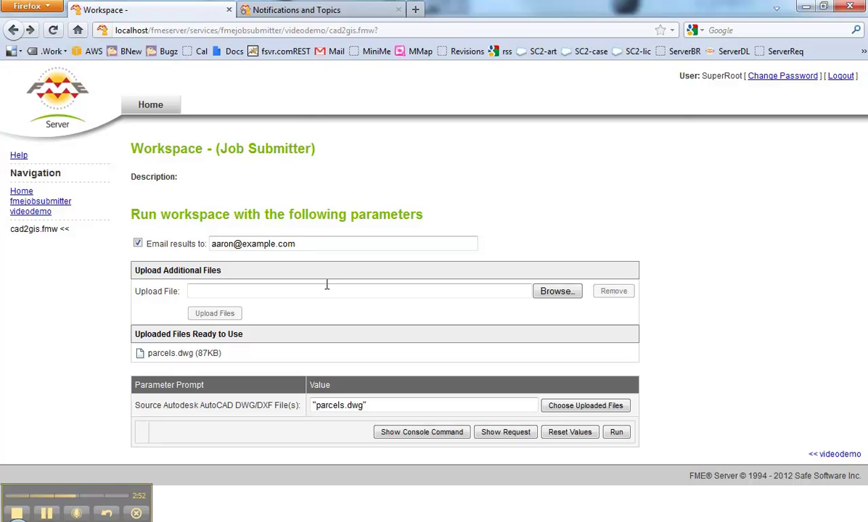
# - Run cad2gis.fmw again with e-mail delivery enabled, without adding another file
pyautogui.click(542, 298)
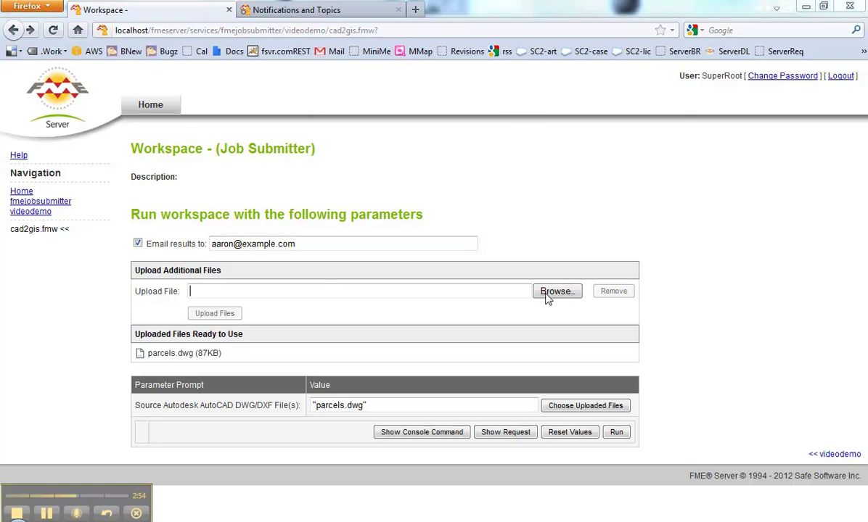
pyautogui.click(490, 367)
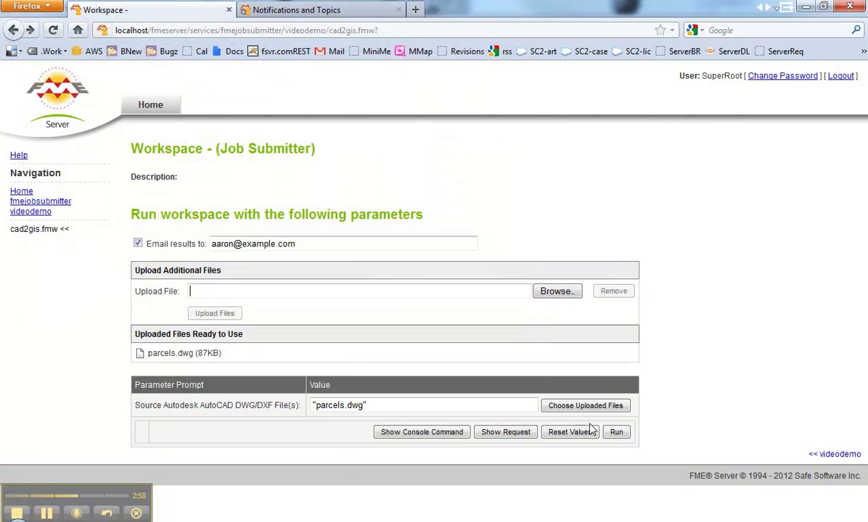
pyautogui.click(615, 434)
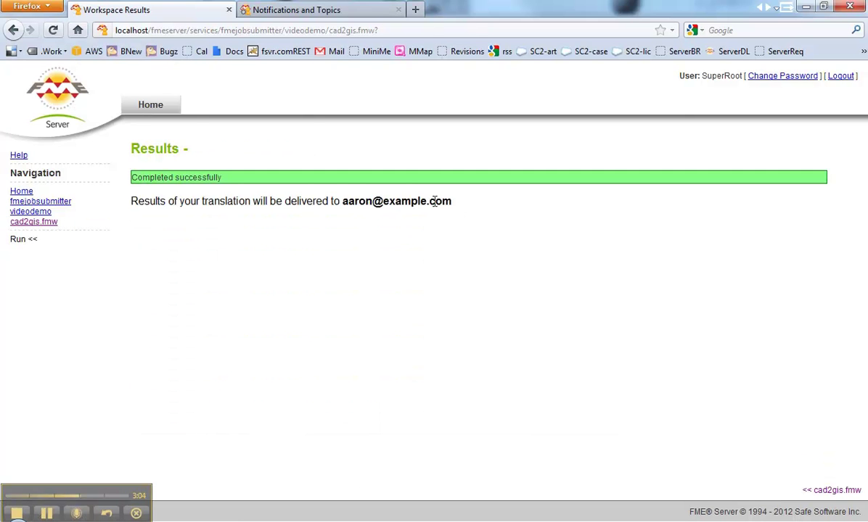
# - Return to the run page and upload parcels.mdb to FME Server
pyautogui.click(12, 30)
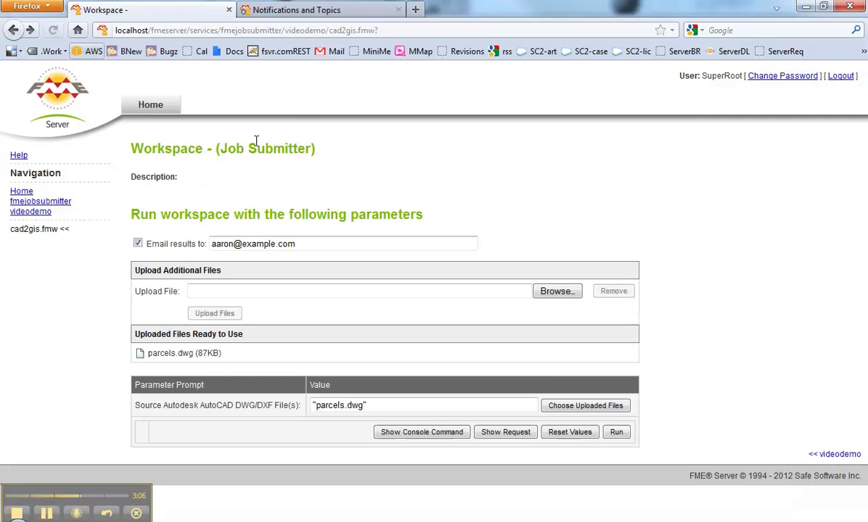
pyautogui.click(556, 291)
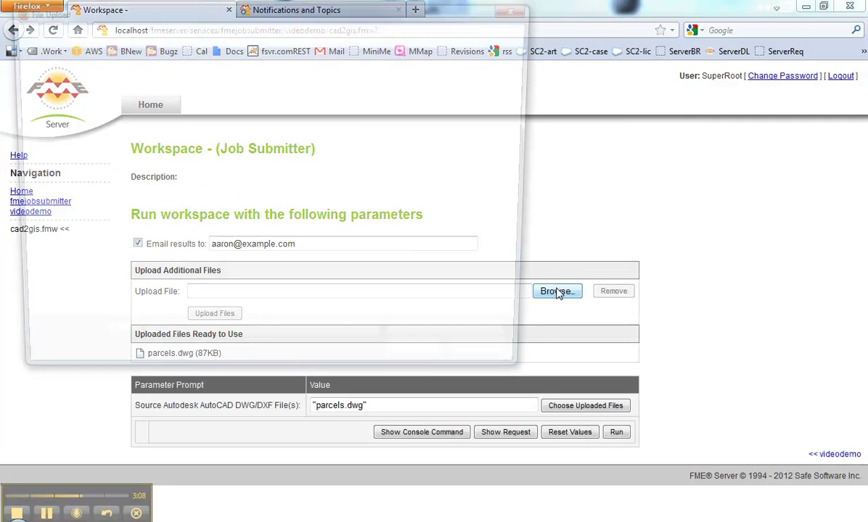
pyautogui.click(165, 140)
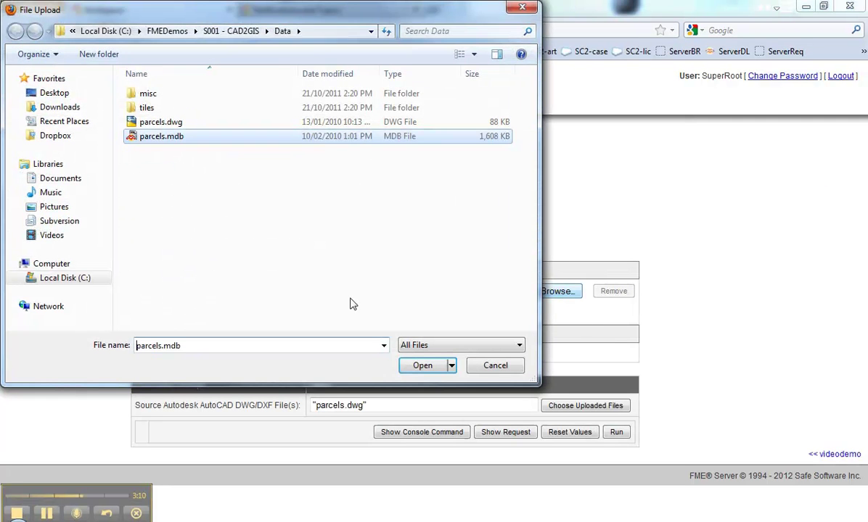
pyautogui.click(426, 366)
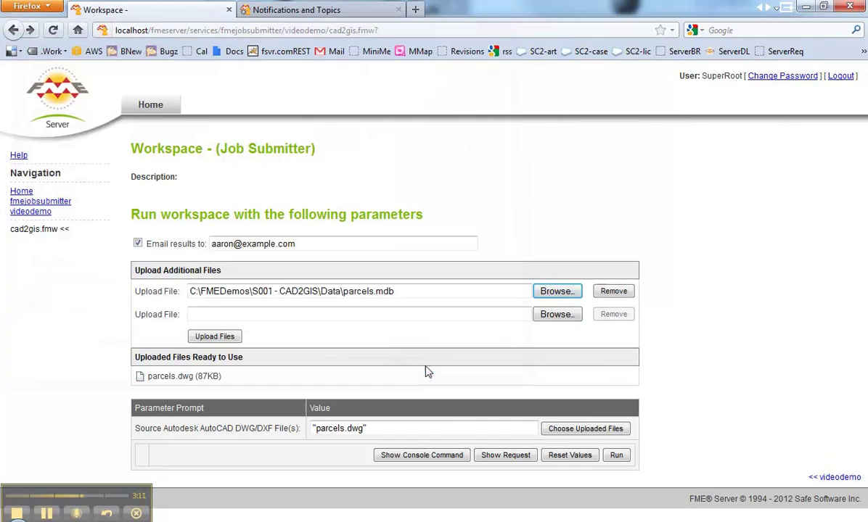
pyautogui.click(233, 338)
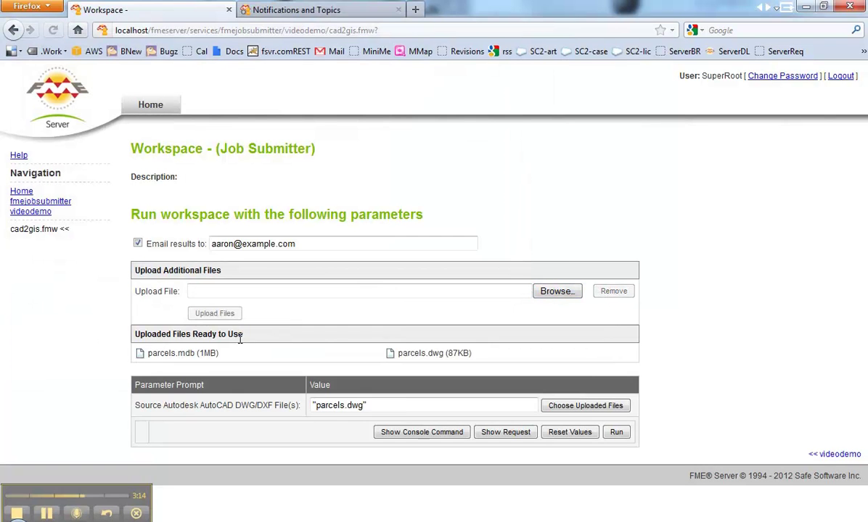
# - Make parcels.mdb the only source file, unticking parcels.dwg, and run cad2gis.fmw
pyautogui.click(553, 407)
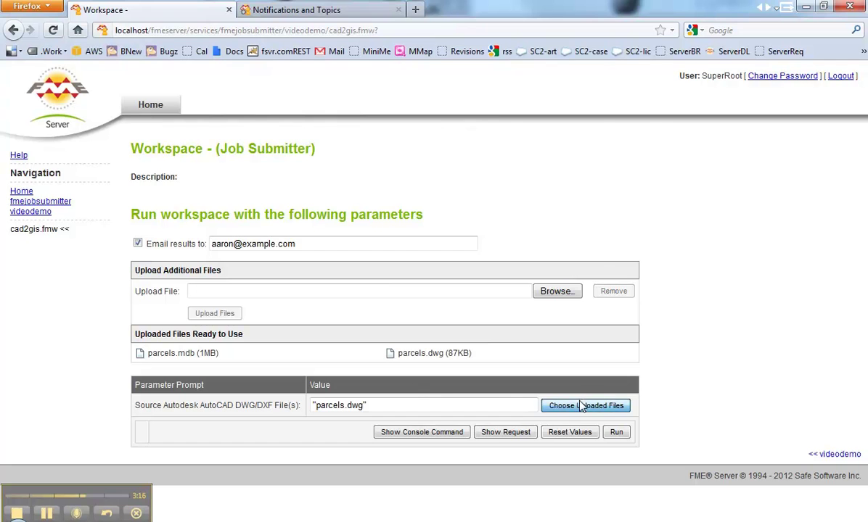
pyautogui.click(283, 185)
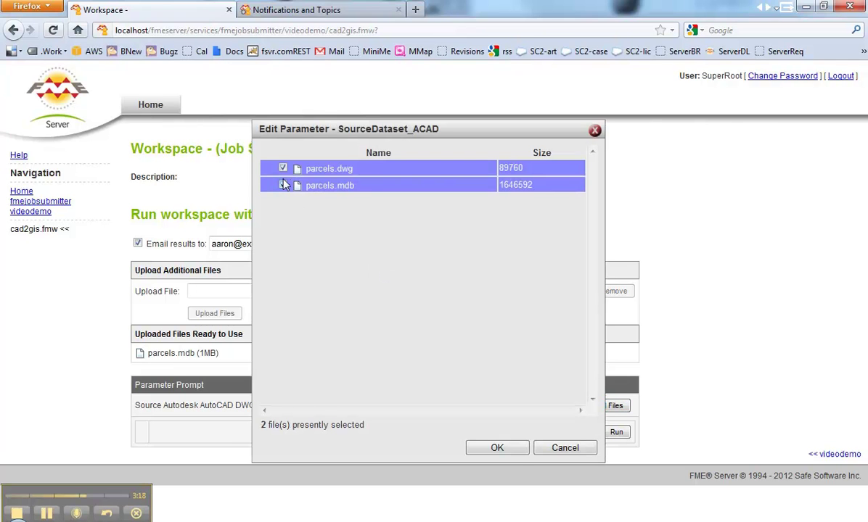
pyautogui.click(283, 169)
pyautogui.click(500, 447)
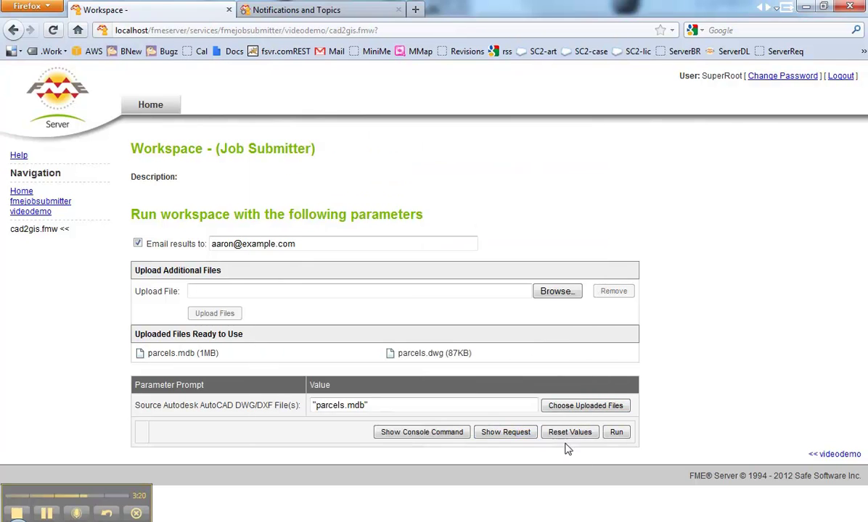
pyautogui.click(614, 432)
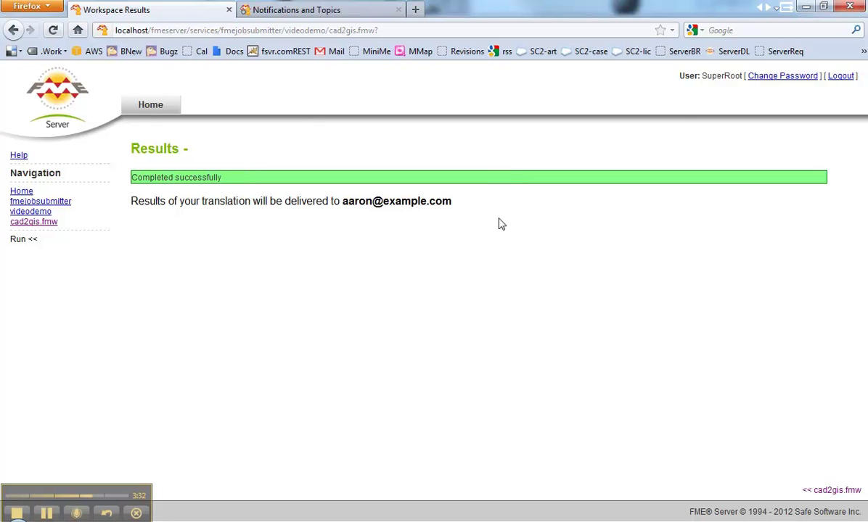
# - Open the 'Job has encountered an error' e-mail in Gmail showing job 86 failed
pyautogui.click(46, 514)
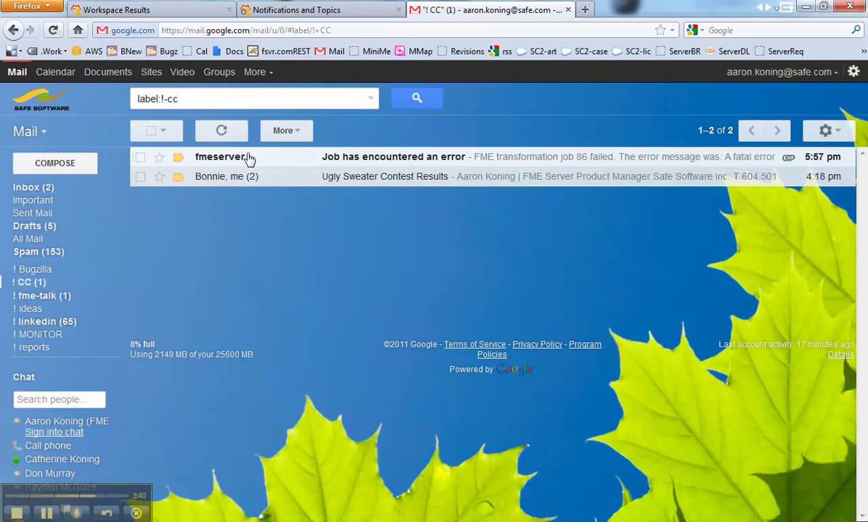
pyautogui.click(275, 158)
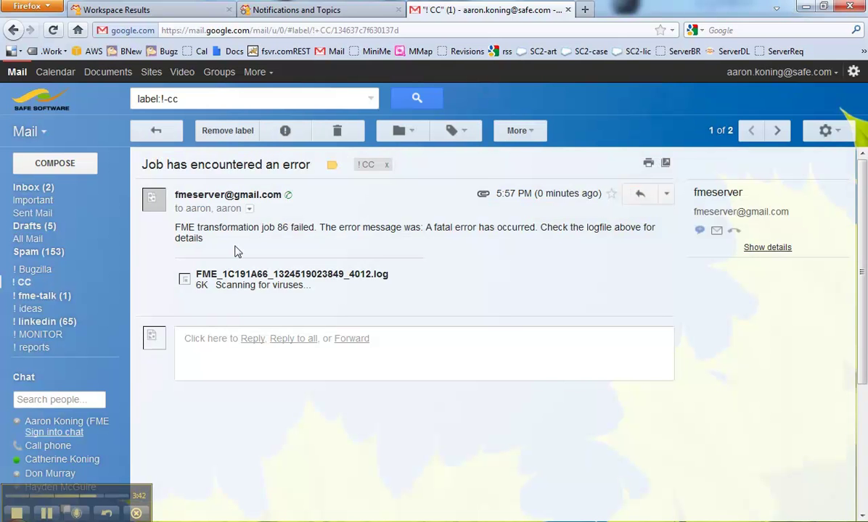